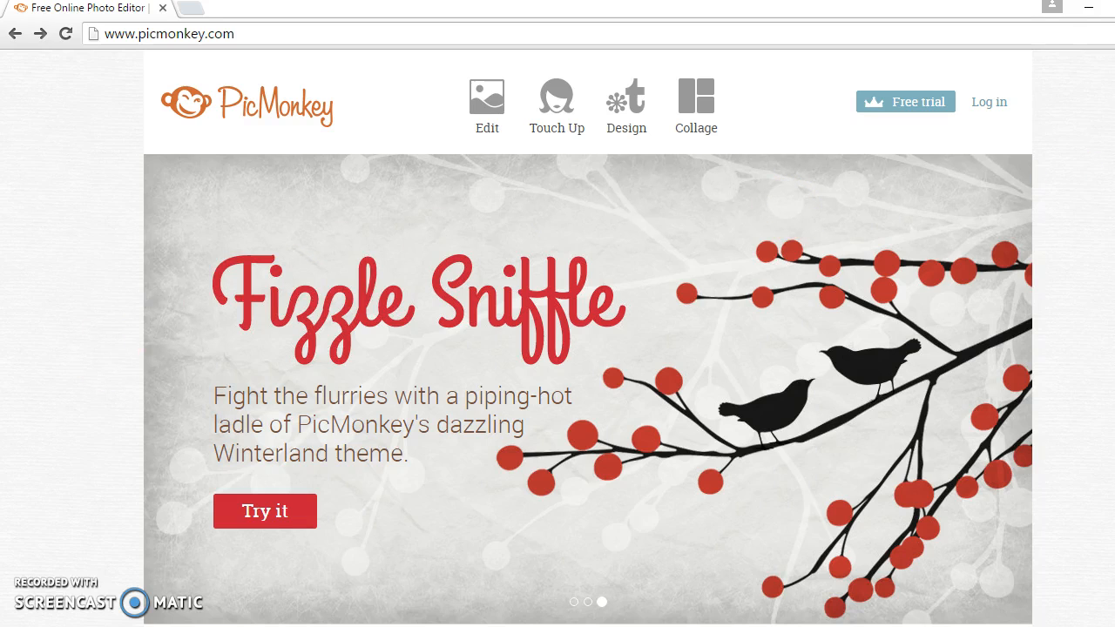
Step: Open the 'background' image from the computer in the photo editor
{"action": "scroll", "coordinate": [588, 338], "scroll_direction": "down", "scroll_amount": 20}
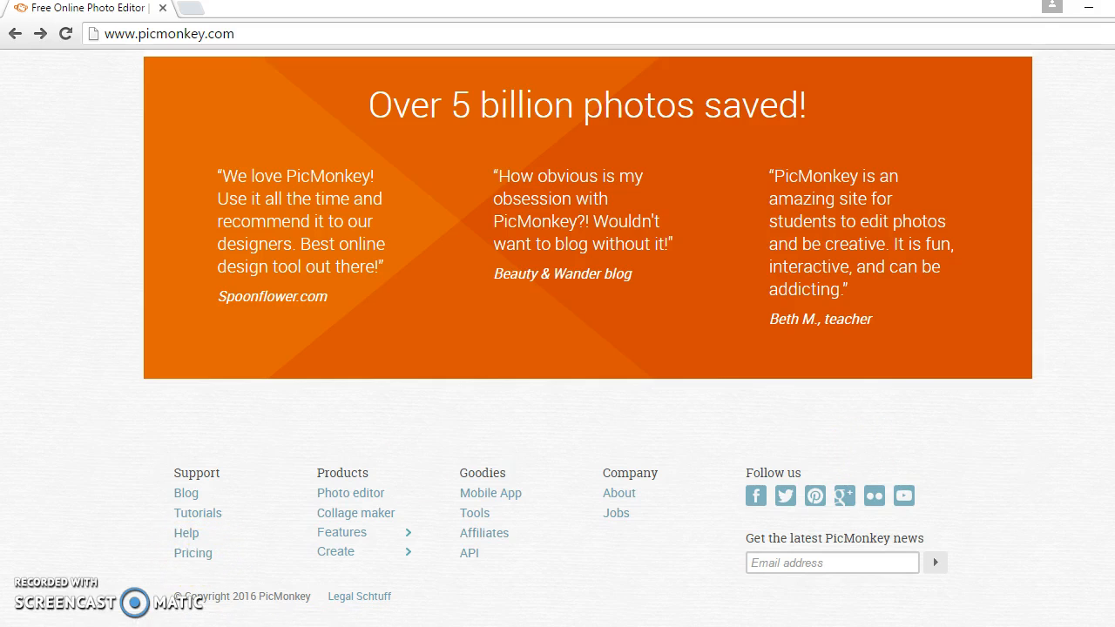
{"action": "scroll", "coordinate": [588, 340], "scroll_direction": "up", "scroll_amount": 15}
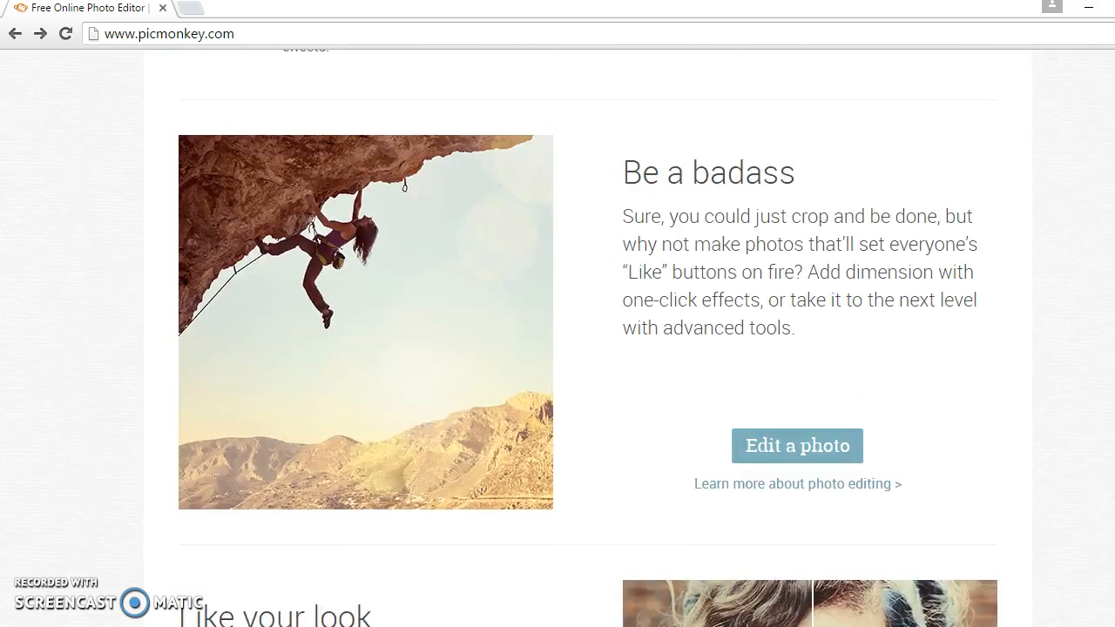
{"action": "scroll", "coordinate": [587, 340], "scroll_direction": "up", "scroll_amount": 8}
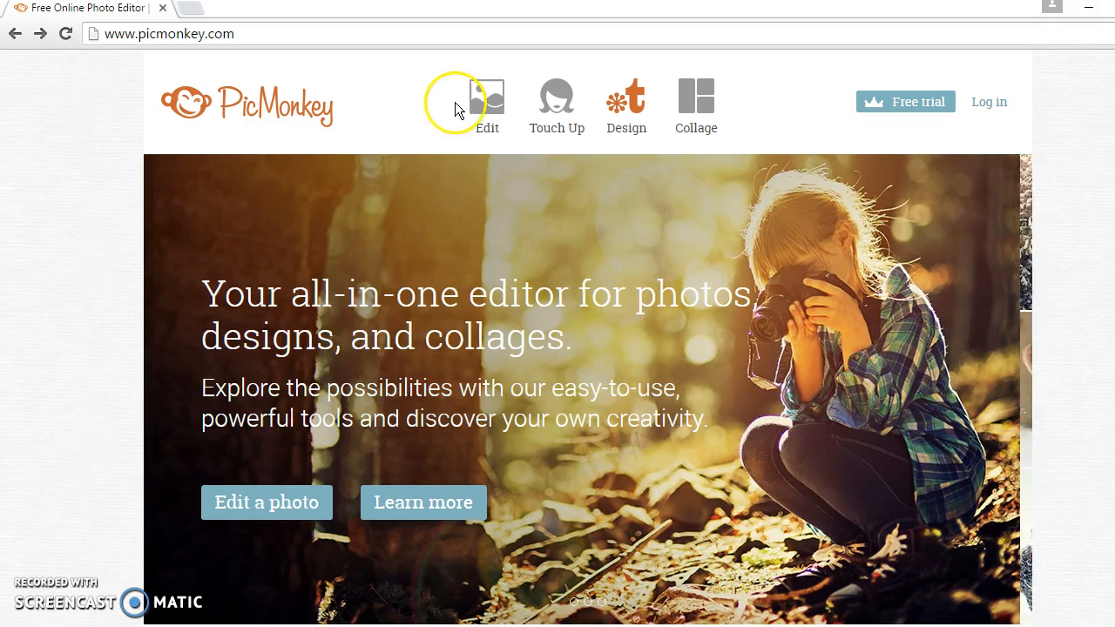
{"action": "left_click", "coordinate": [475, 103]}
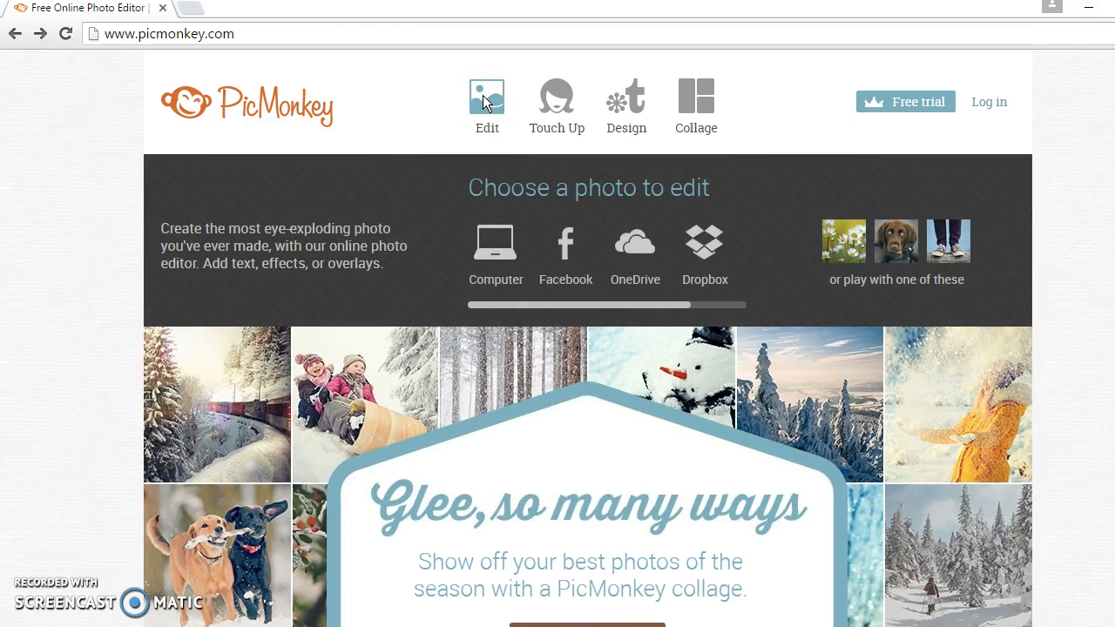
{"action": "left_click", "coordinate": [495, 249]}
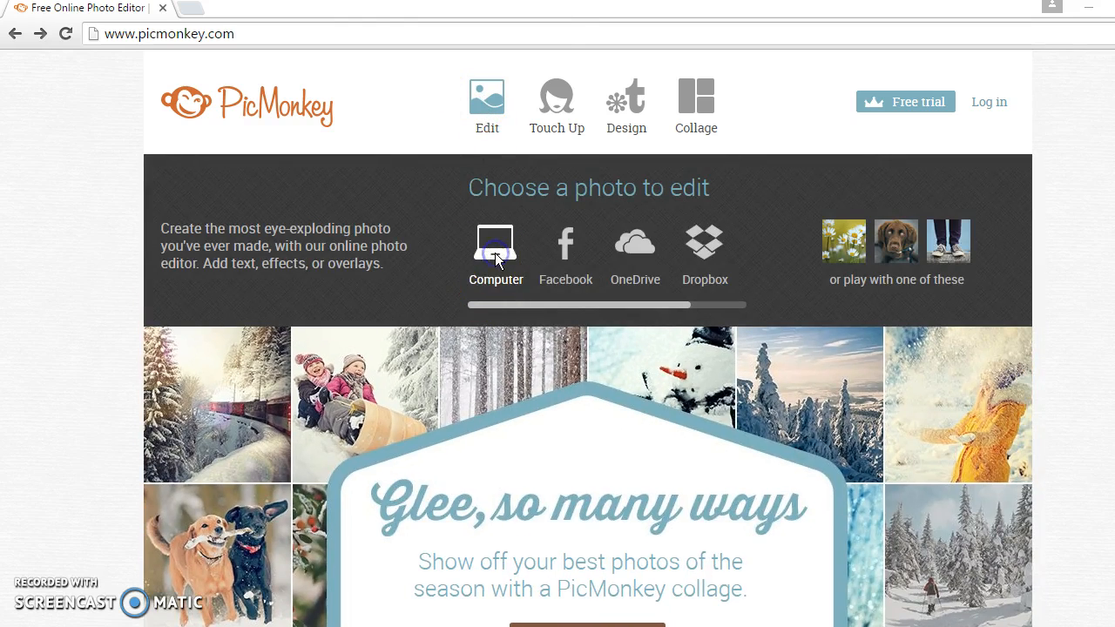
{"action": "left_click_drag", "start_coordinate": [572, 122], "coordinate": [571, 282]}
{"action": "double_click", "coordinate": [508, 159]}
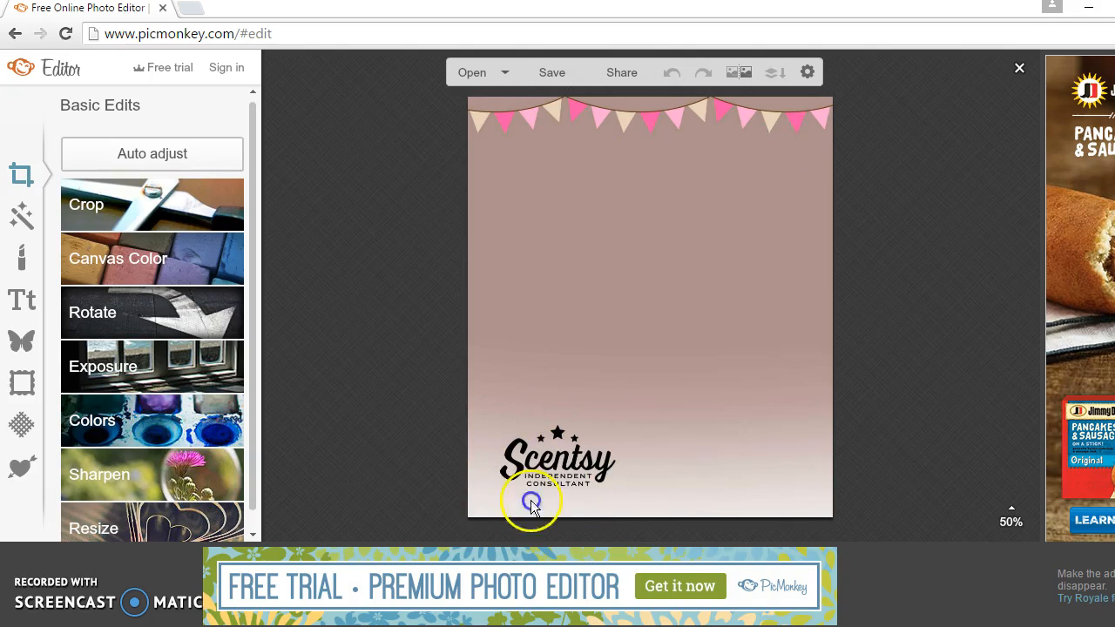
Step: Open the Text tools to show the installed font list
{"action": "left_click", "coordinate": [605, 412]}
{"action": "left_click", "coordinate": [571, 401]}
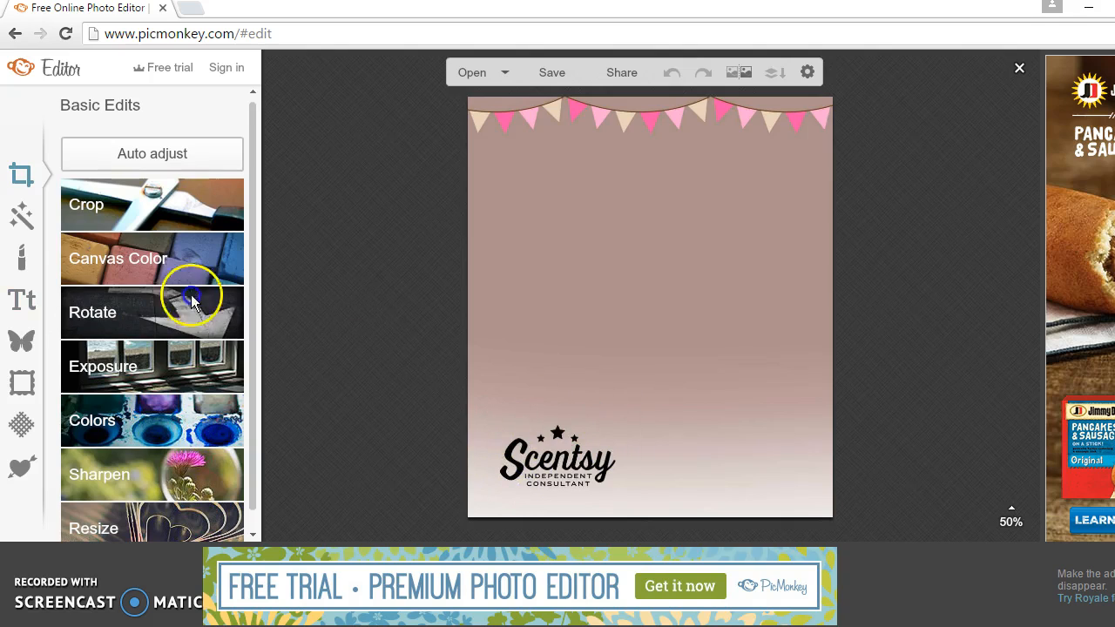
{"action": "left_click", "coordinate": [21, 343]}
{"action": "left_click", "coordinate": [356, 348]}
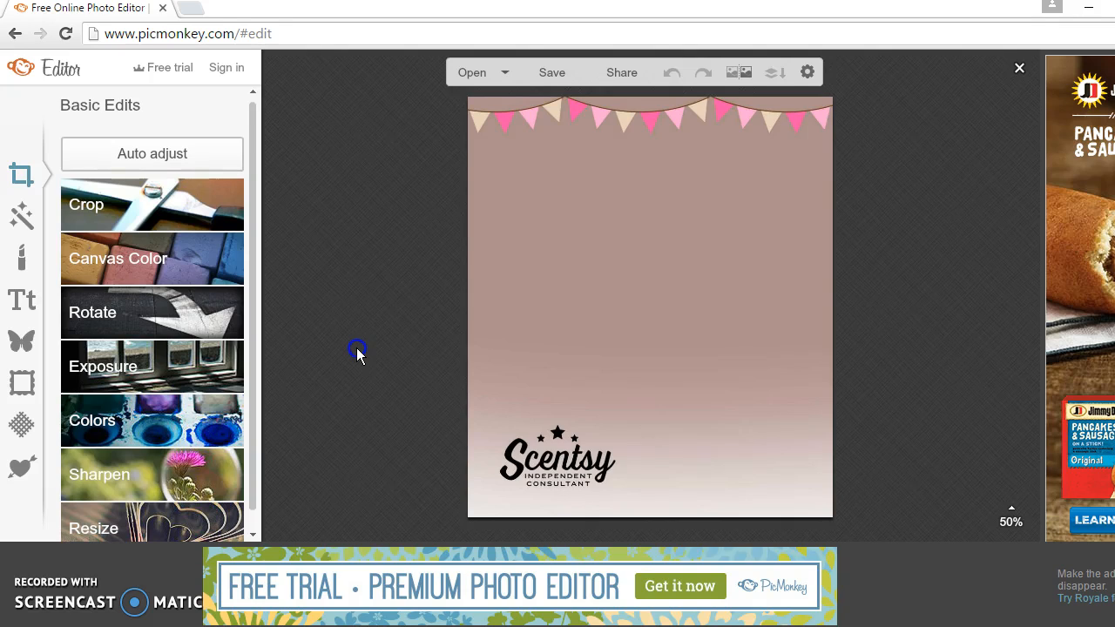
{"action": "left_click", "coordinate": [22, 309]}
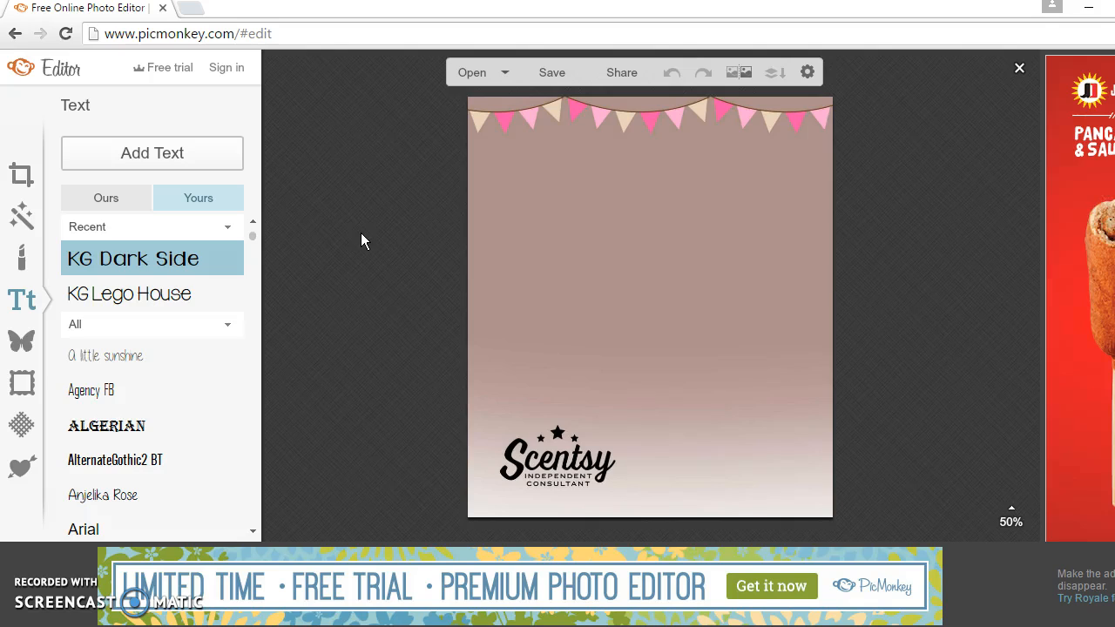
Step: Browse the built-in fonts, then add a text box in your own KG Dark Side font
{"action": "left_click", "coordinate": [103, 197]}
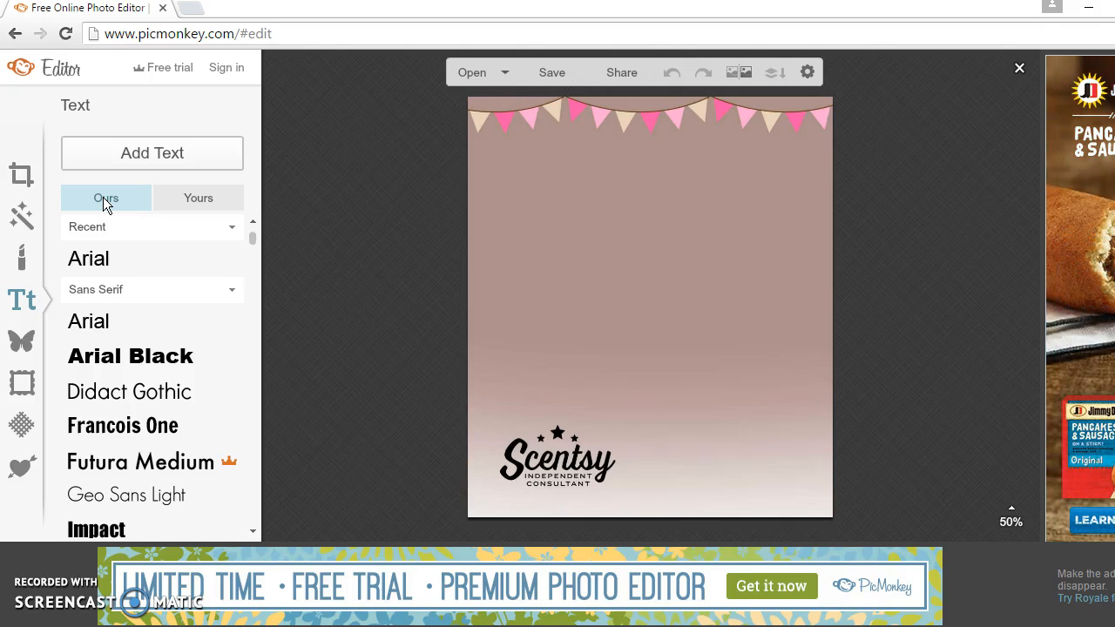
{"action": "left_click", "coordinate": [120, 205]}
{"action": "left_click", "coordinate": [253, 240]}
{"action": "left_click_drag", "start_coordinate": [253, 240], "coordinate": [252, 249]}
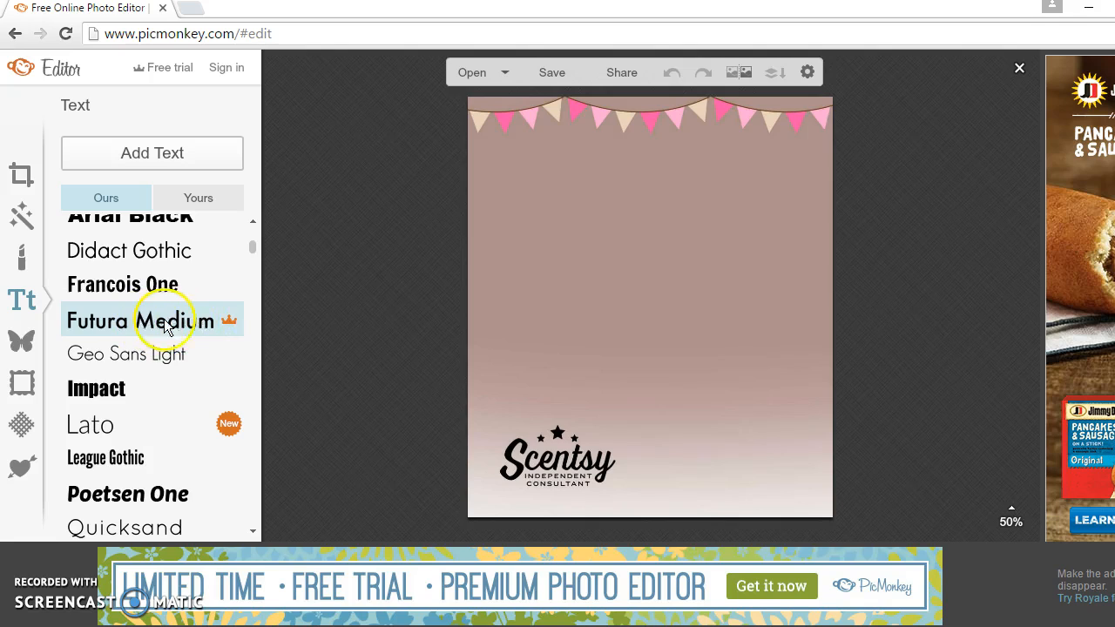
{"action": "mouse_move", "coordinate": [251, 249]}
{"action": "left_mouse_down"}
{"action": "mouse_move", "coordinate": [250, 373]}
{"action": "mouse_move", "coordinate": [249, 227]}
{"action": "left_mouse_up"}
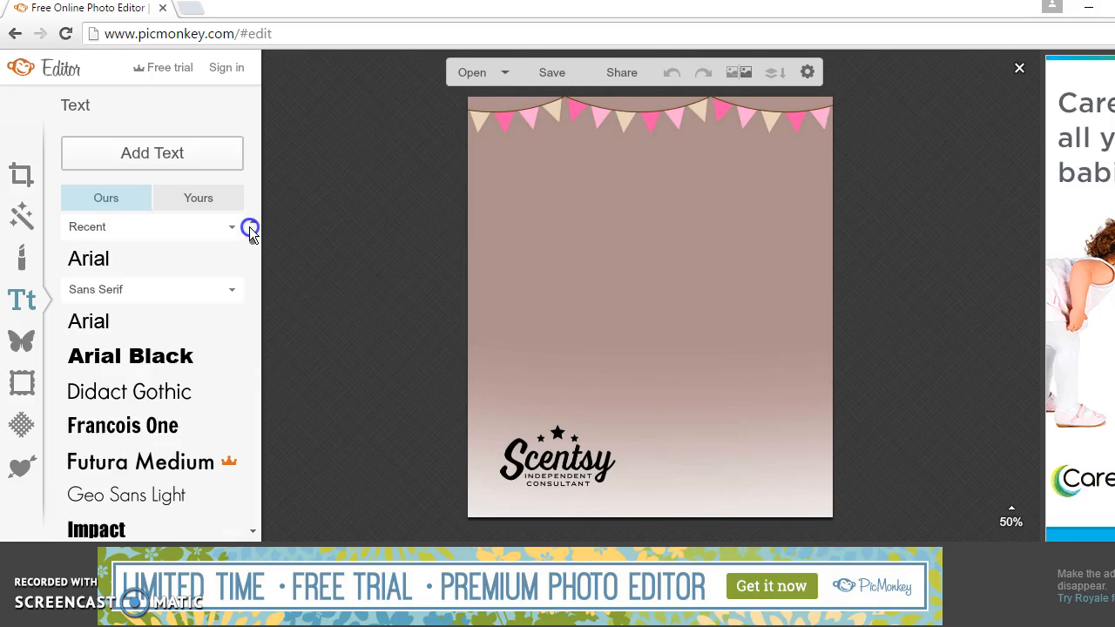
{"action": "left_click", "coordinate": [205, 200]}
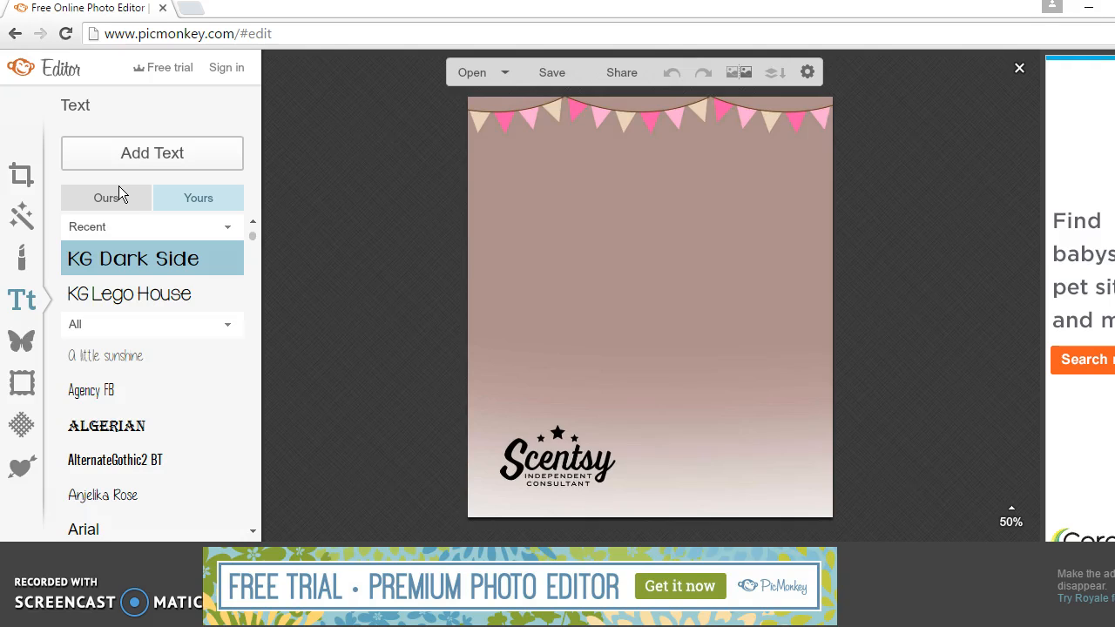
{"action": "left_click", "coordinate": [144, 259]}
{"action": "left_click", "coordinate": [171, 161]}
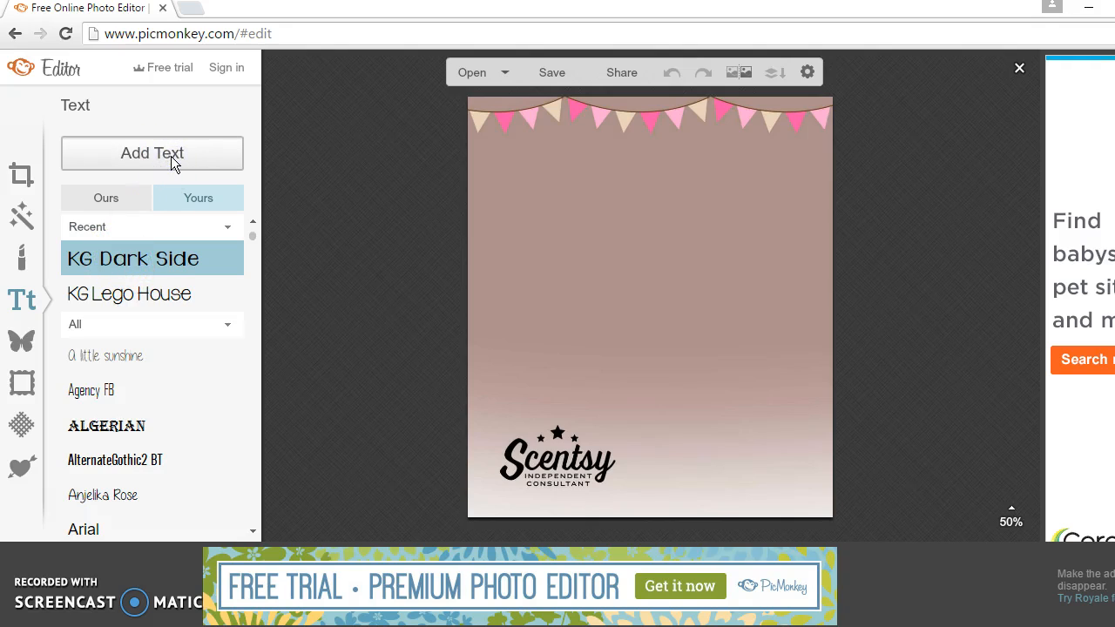
Step: Type 'Your order has shipped! Tell your friends to check me out at', the consultant's name and website on separate lines
{"action": "left_click", "coordinate": [614, 310]}
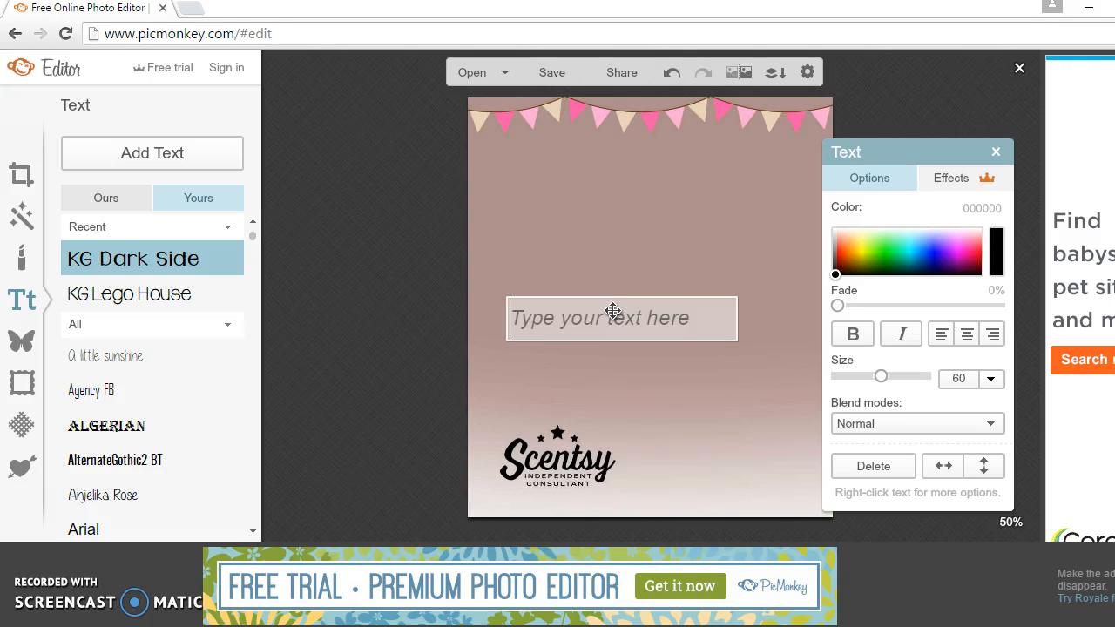
{"action": "type", "text": "Your order "}
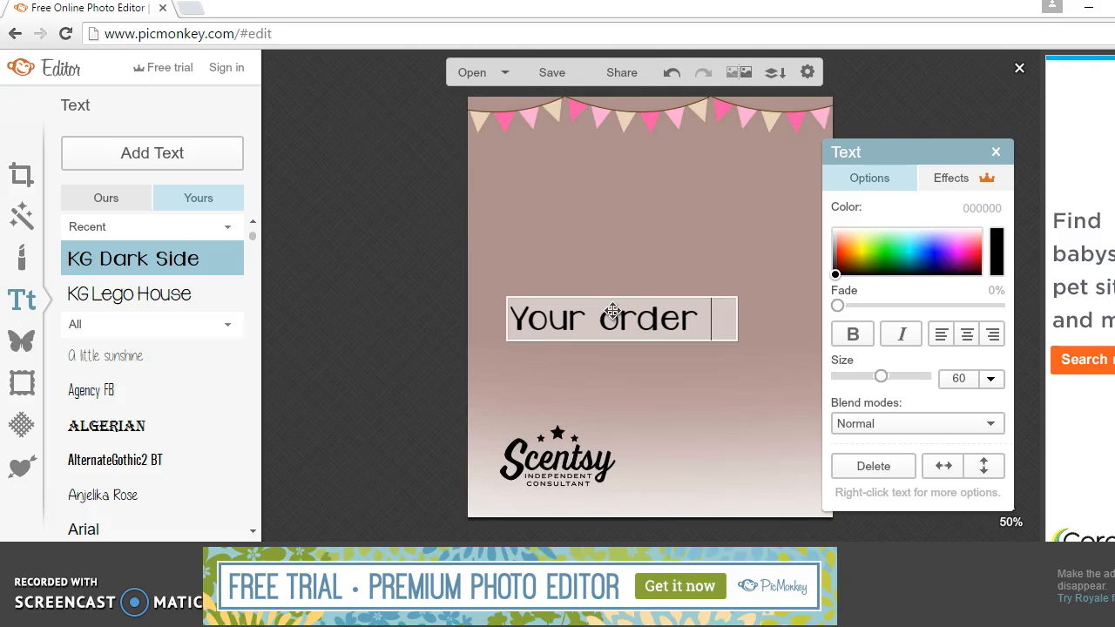
{"action": "type", "text": "has shipped!"}
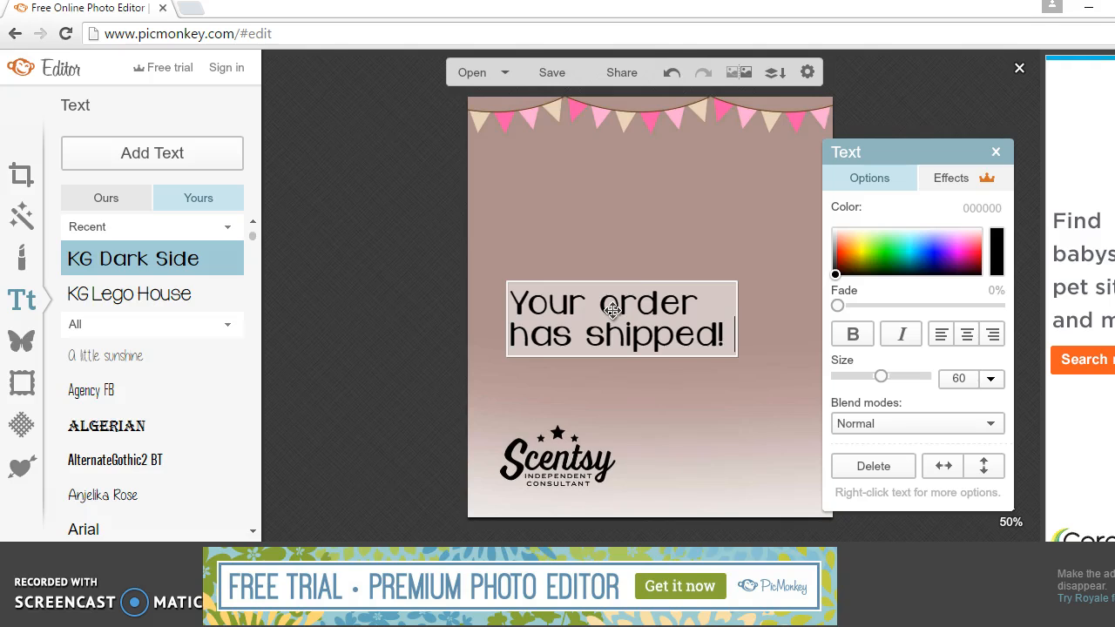
{"action": "key", "text": "Return"}
{"action": "type", "text": "Tell your fr"}
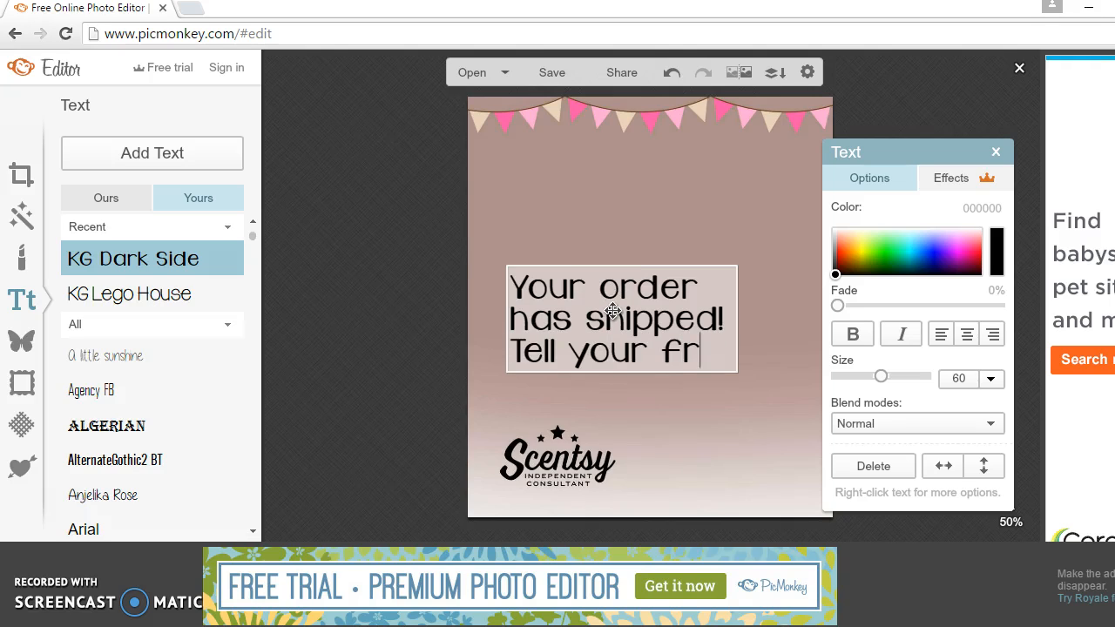
{"action": "type", "text": "iends to check me out at"}
{"action": "key", "text": "Return"}
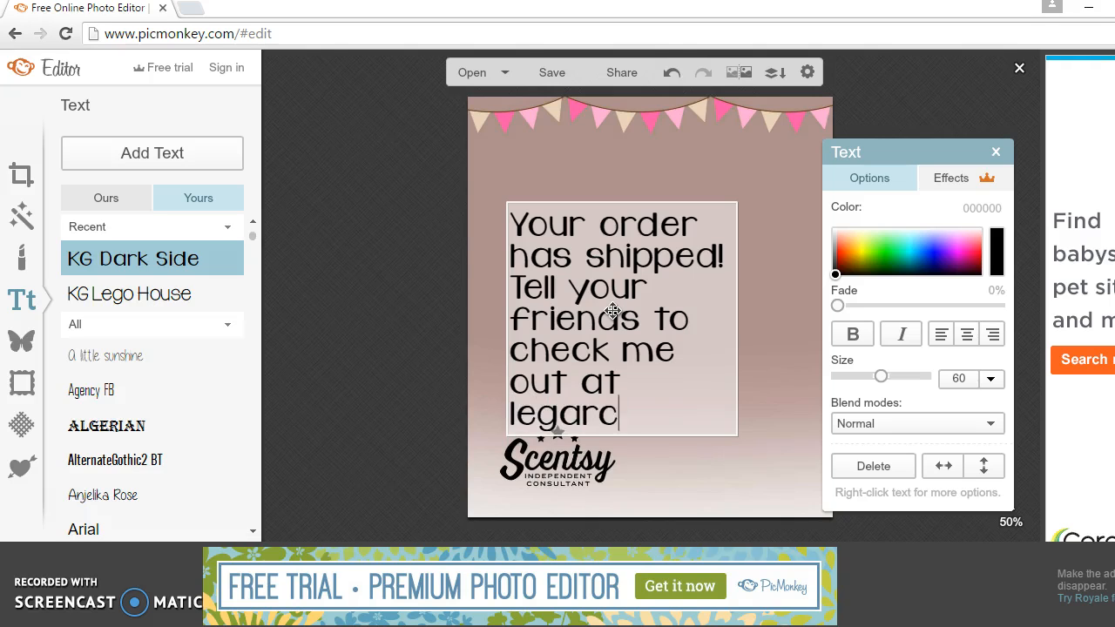
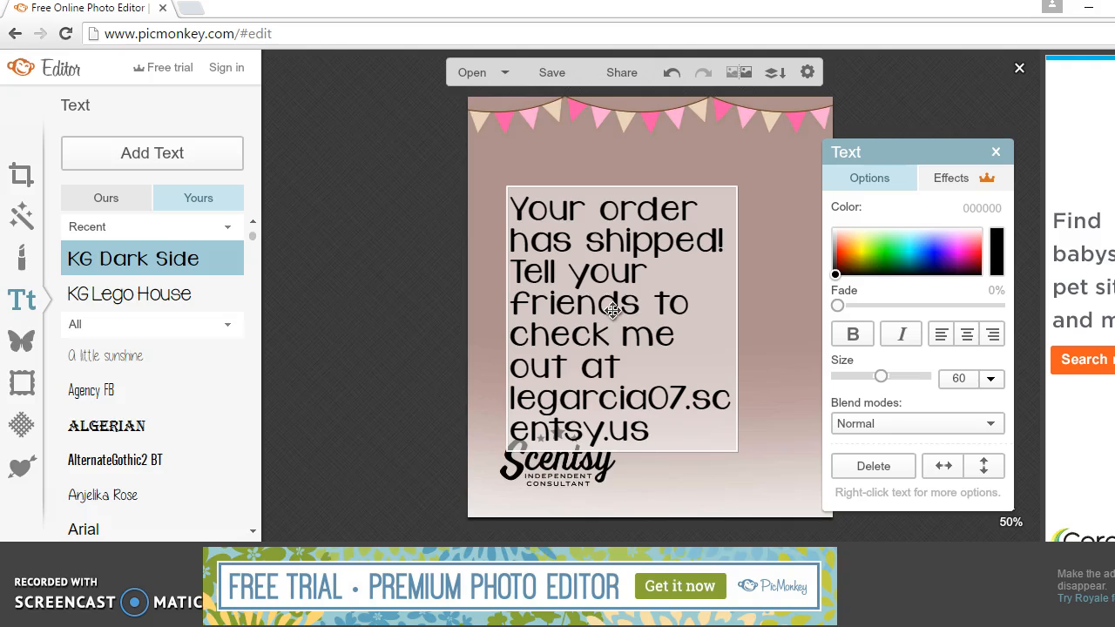
{"action": "left_click", "coordinate": [627, 363]}
{"action": "key", "text": "Return"}
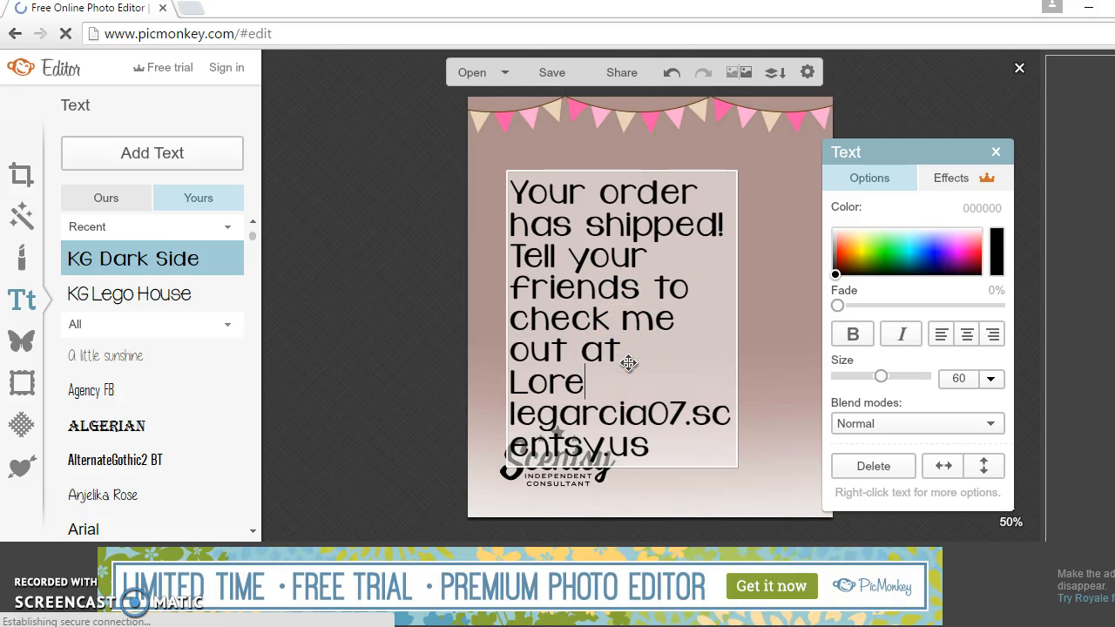
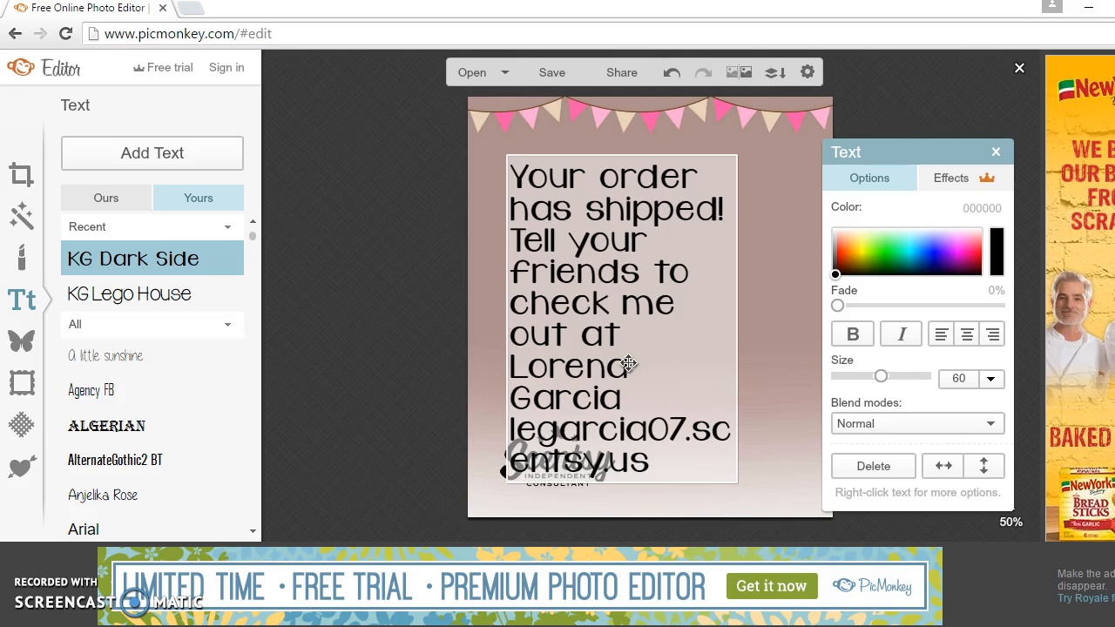
Step: Widen the message text box and center-align all its text
{"action": "left_click_drag", "start_coordinate": [898, 153], "coordinate": [998, 145]}
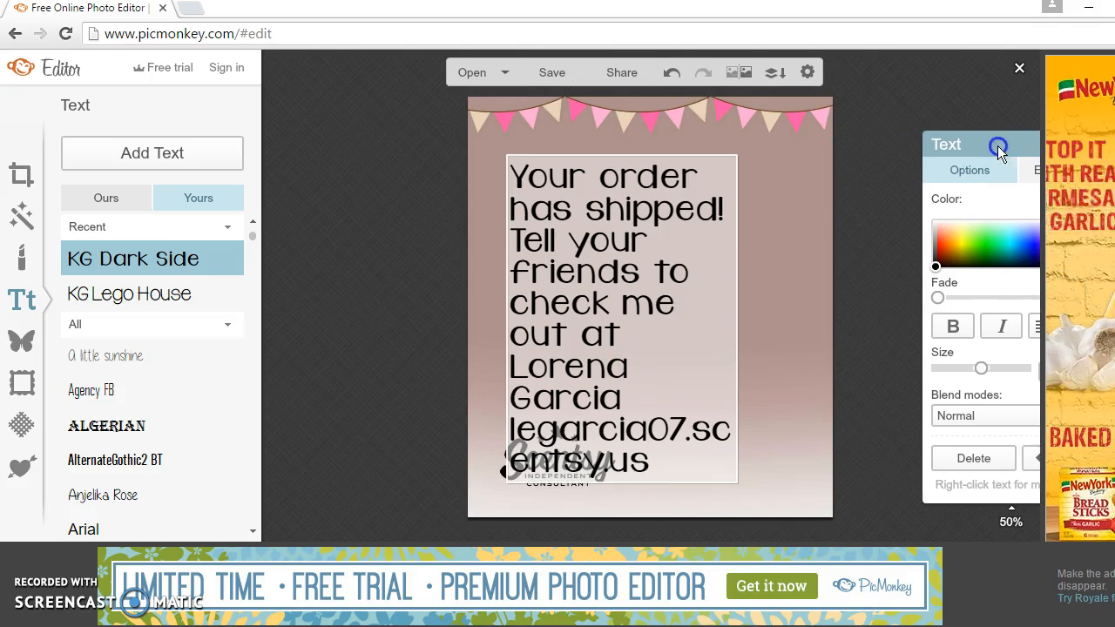
{"action": "left_click", "coordinate": [737, 277]}
{"action": "left_click_drag", "start_coordinate": [736, 277], "coordinate": [829, 270]}
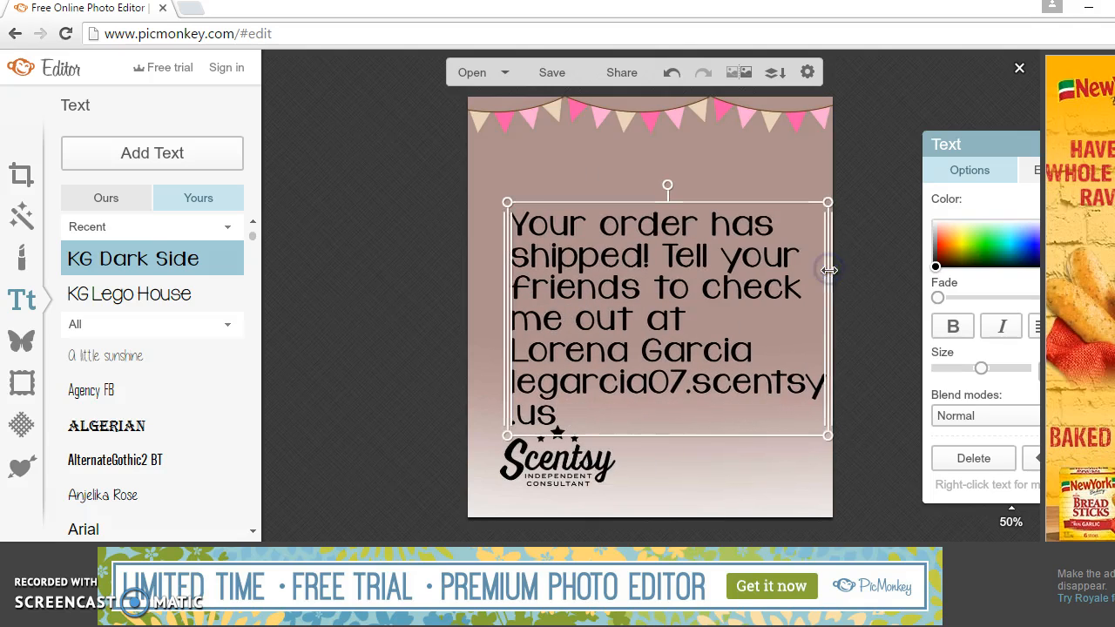
{"action": "left_click_drag", "start_coordinate": [508, 298], "coordinate": [471, 299]}
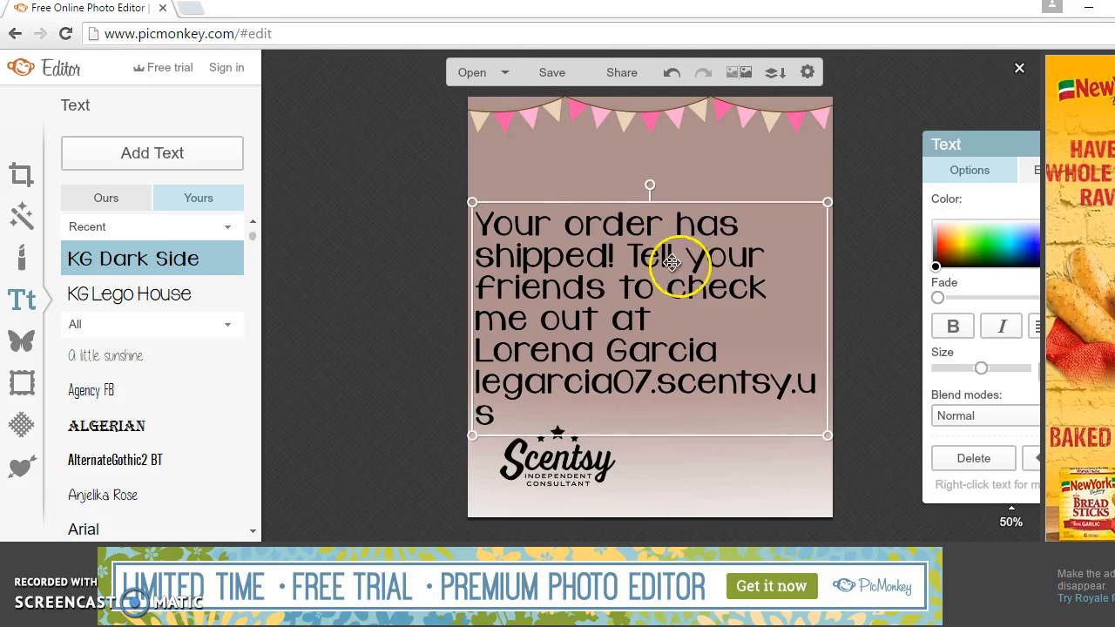
{"action": "left_click_drag", "start_coordinate": [978, 142], "coordinate": [912, 132]}
{"action": "double_click", "coordinate": [825, 238]}
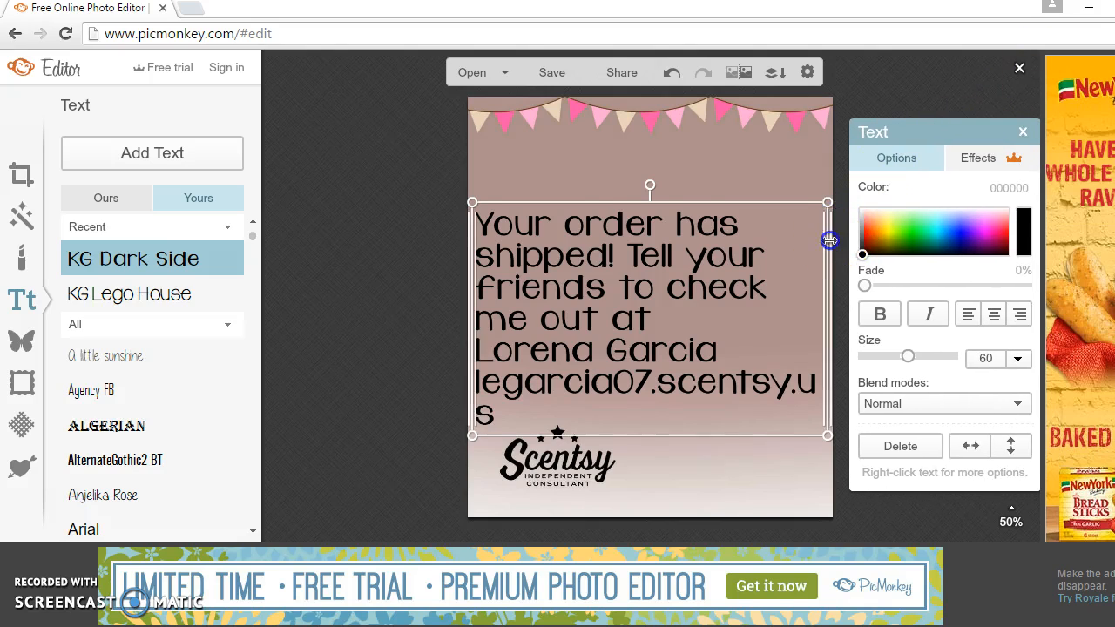
{"action": "left_click", "coordinate": [994, 314]}
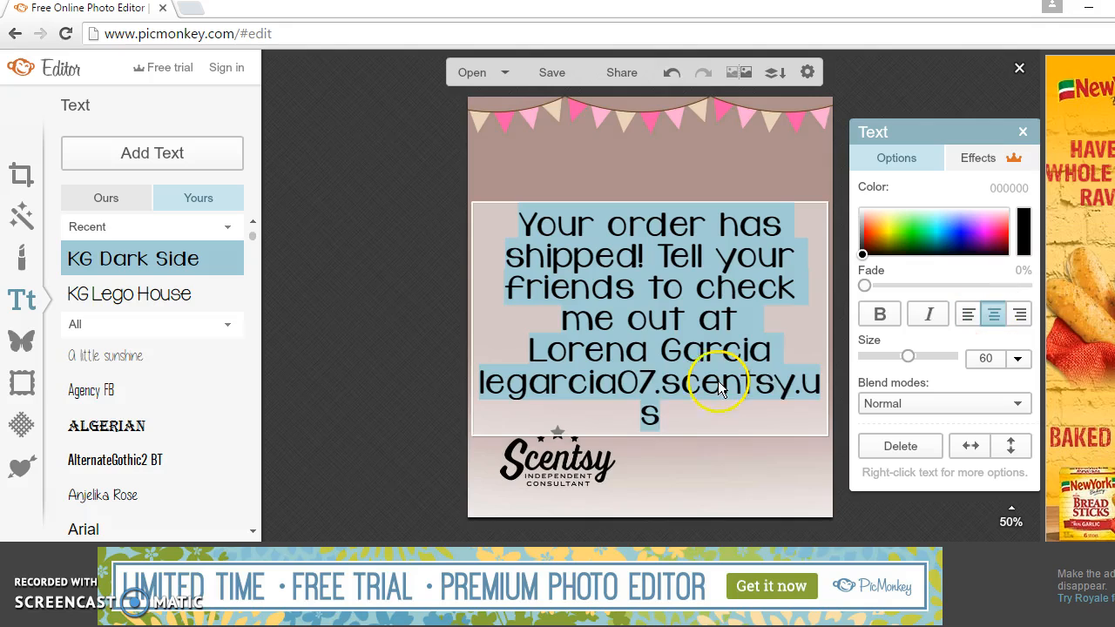
Step: Set the website line to size 55 so it fits on one line
{"action": "left_click", "coordinate": [528, 385]}
{"action": "left_click_drag", "start_coordinate": [480, 385], "coordinate": [821, 412]}
{"action": "left_click", "coordinate": [986, 361]}
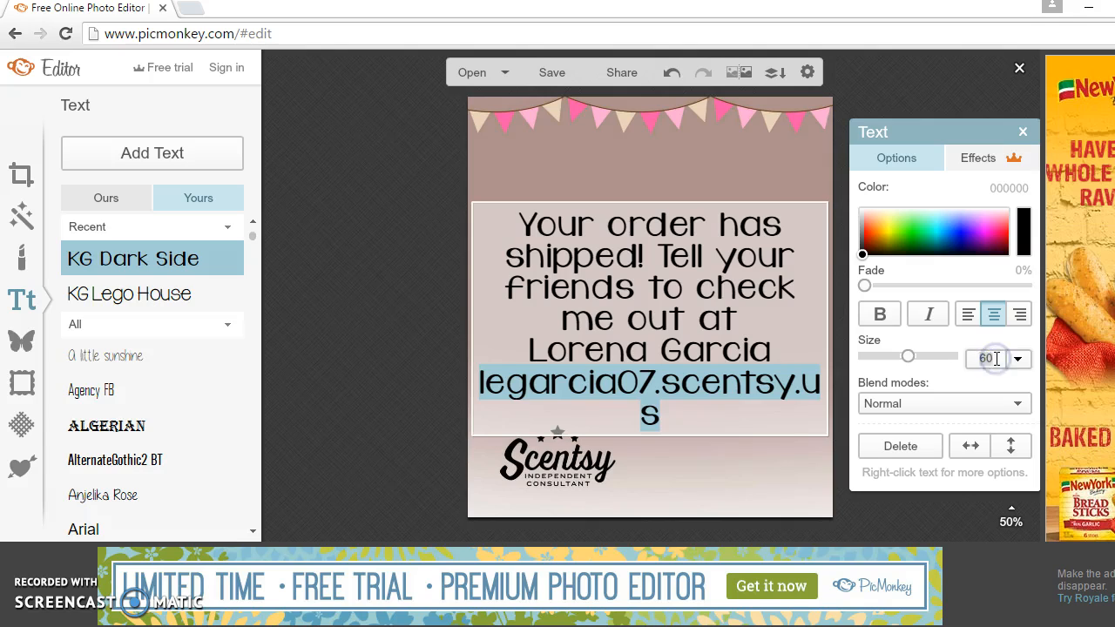
{"action": "type", "text": "55"}
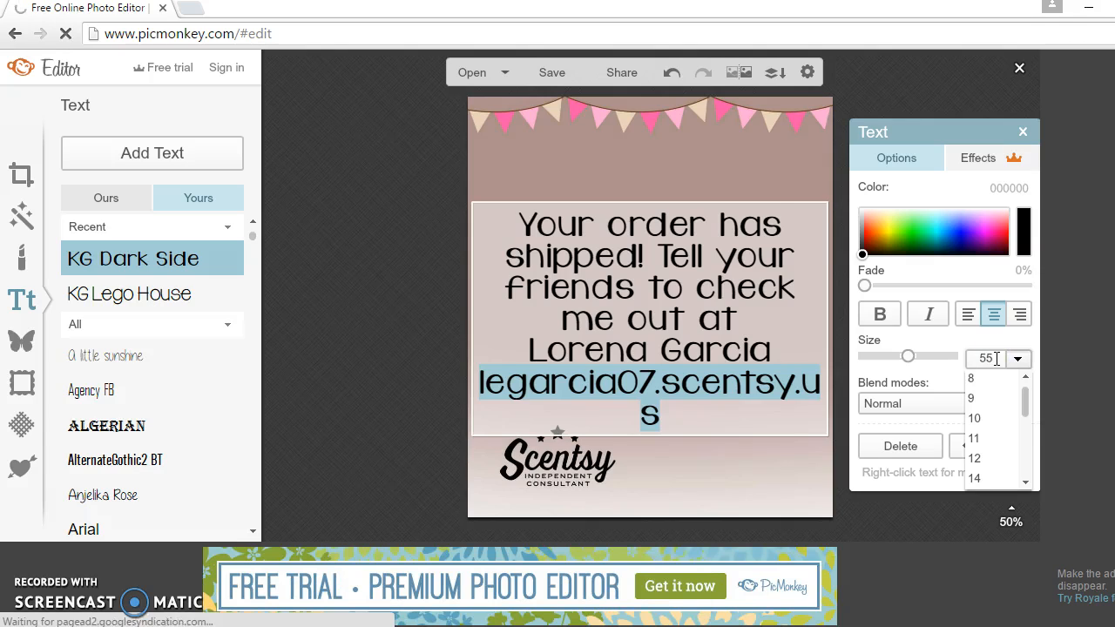
{"action": "key", "text": "Return"}
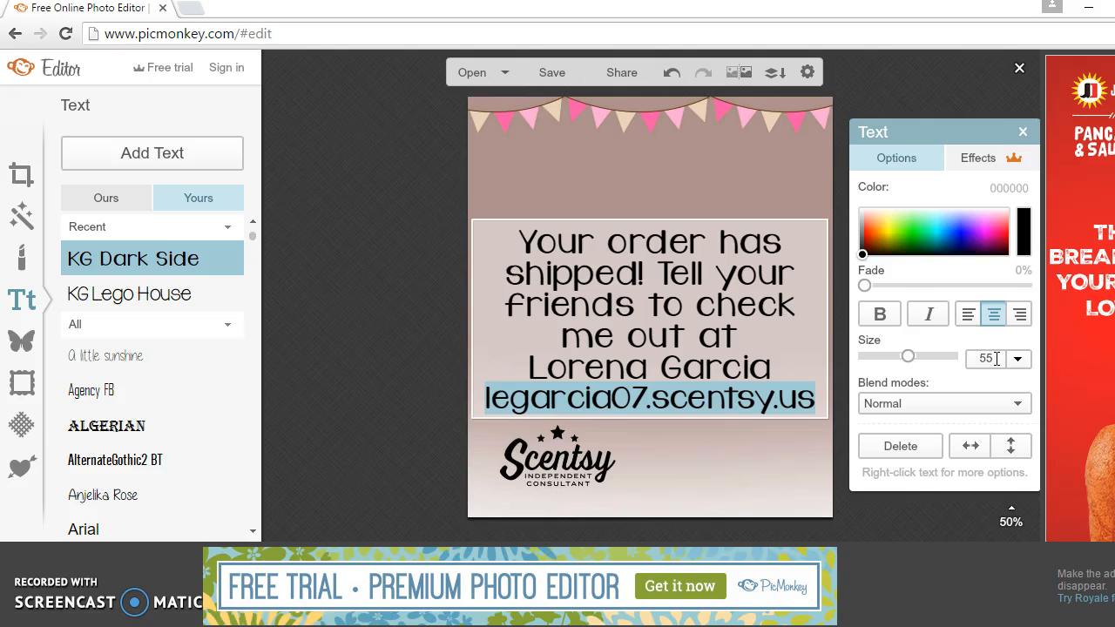
Step: Move the text block higher and add a blank line before the name
{"action": "left_click", "coordinate": [784, 189]}
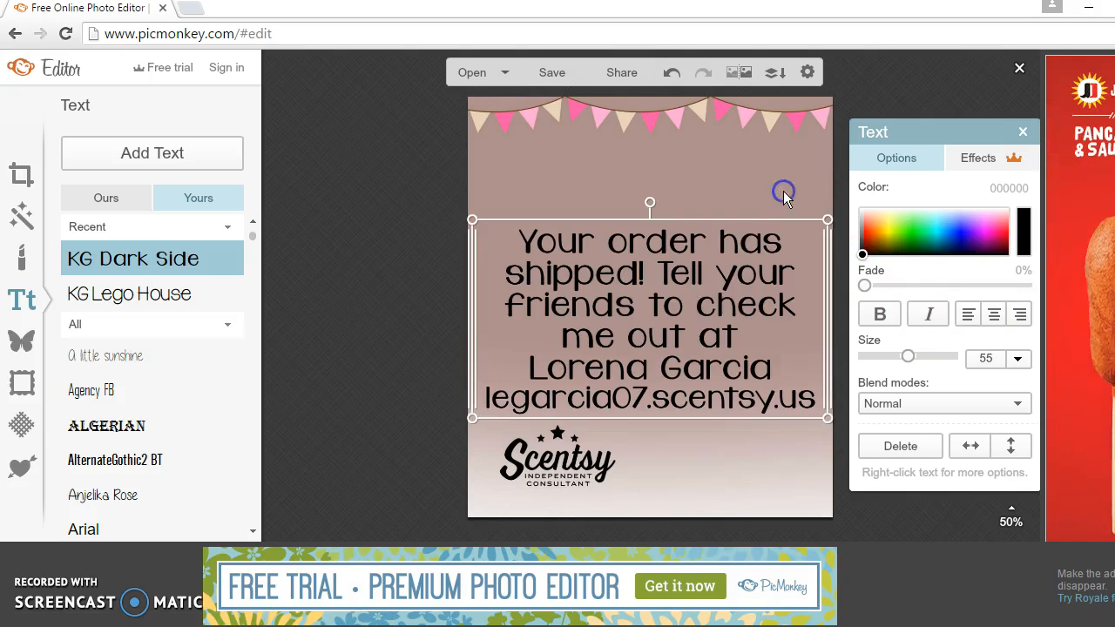
{"action": "left_click_drag", "start_coordinate": [716, 319], "coordinate": [721, 256]}
{"action": "double_click", "coordinate": [660, 200]}
{"action": "left_click", "coordinate": [663, 203]}
{"action": "left_click", "coordinate": [754, 283]}
{"action": "key", "text": "Return"}
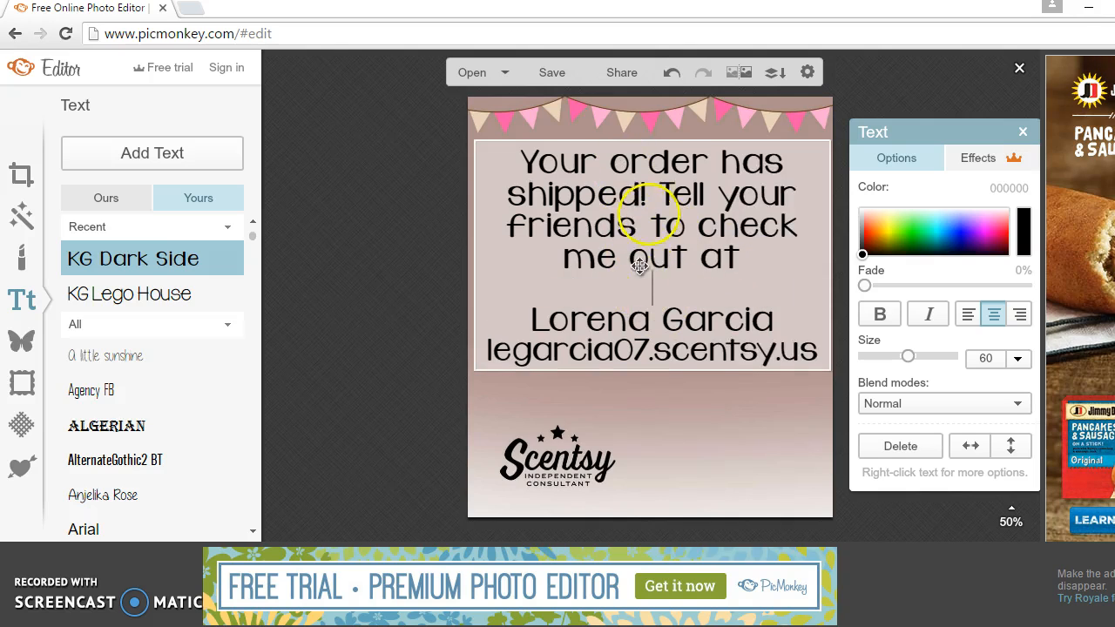
{"action": "left_click", "coordinate": [172, 152]}
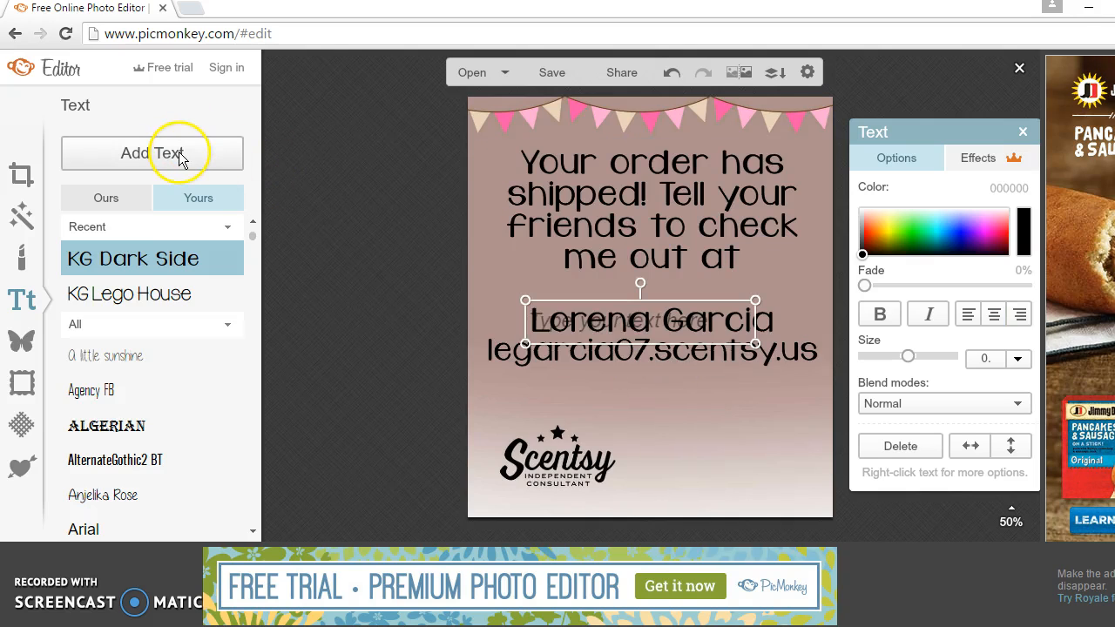
{"action": "left_click_drag", "start_coordinate": [662, 320], "coordinate": [720, 414]}
{"action": "left_click", "coordinate": [901, 446]}
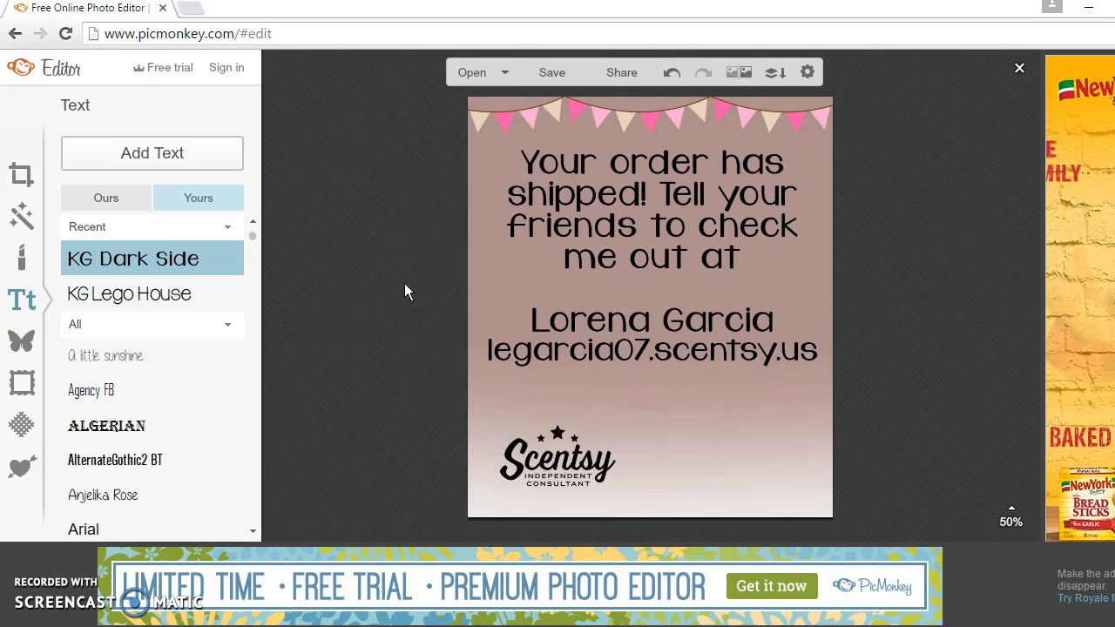
{"action": "left_click", "coordinate": [643, 321]}
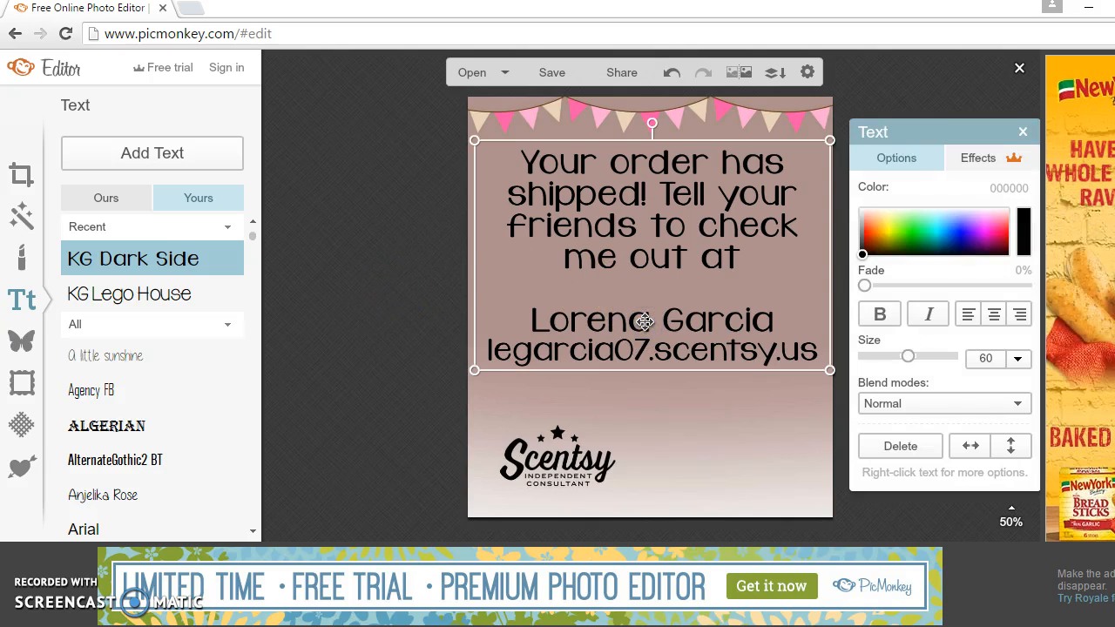
{"action": "left_click", "coordinate": [391, 366]}
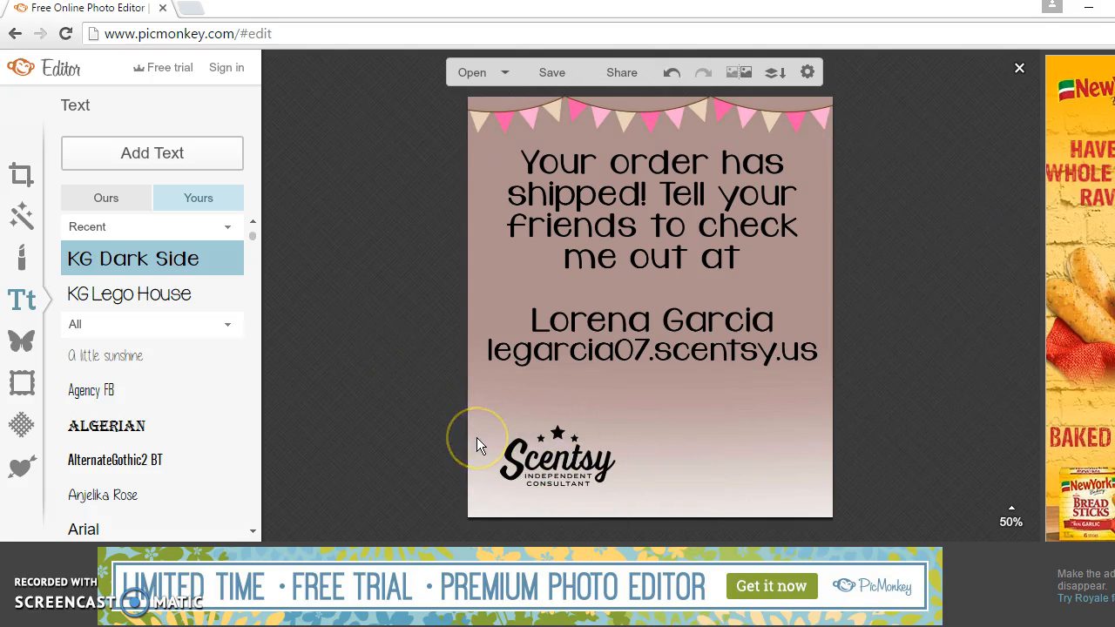
Step: In Overlays, browse the Doodly Hearts category, then choose Your Own to pick a file
{"action": "left_click", "coordinate": [20, 346]}
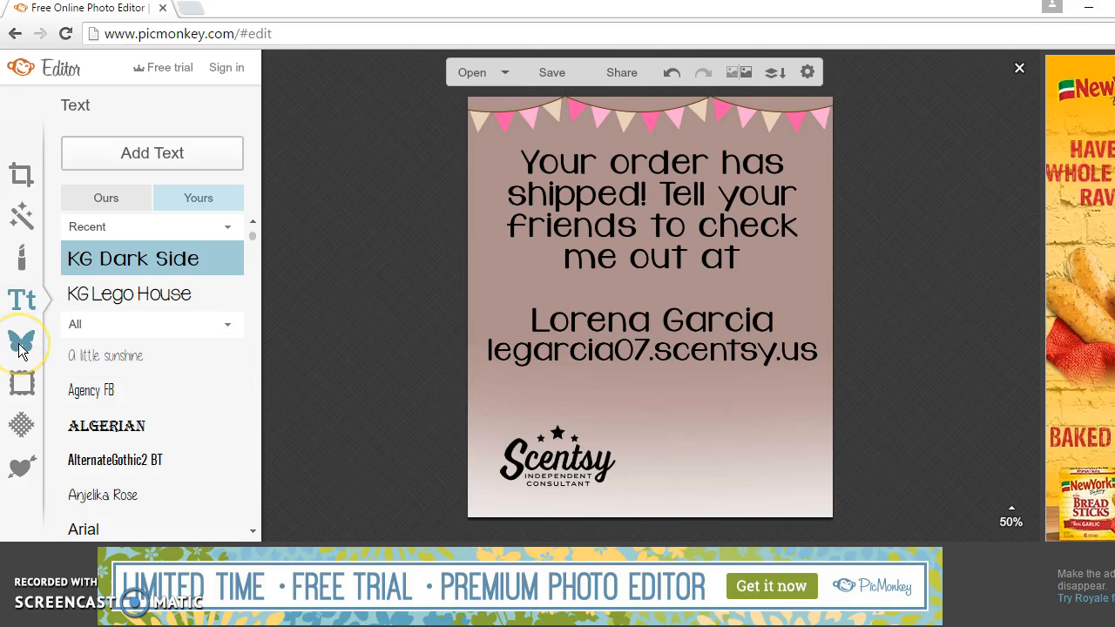
{"action": "left_click", "coordinate": [21, 346]}
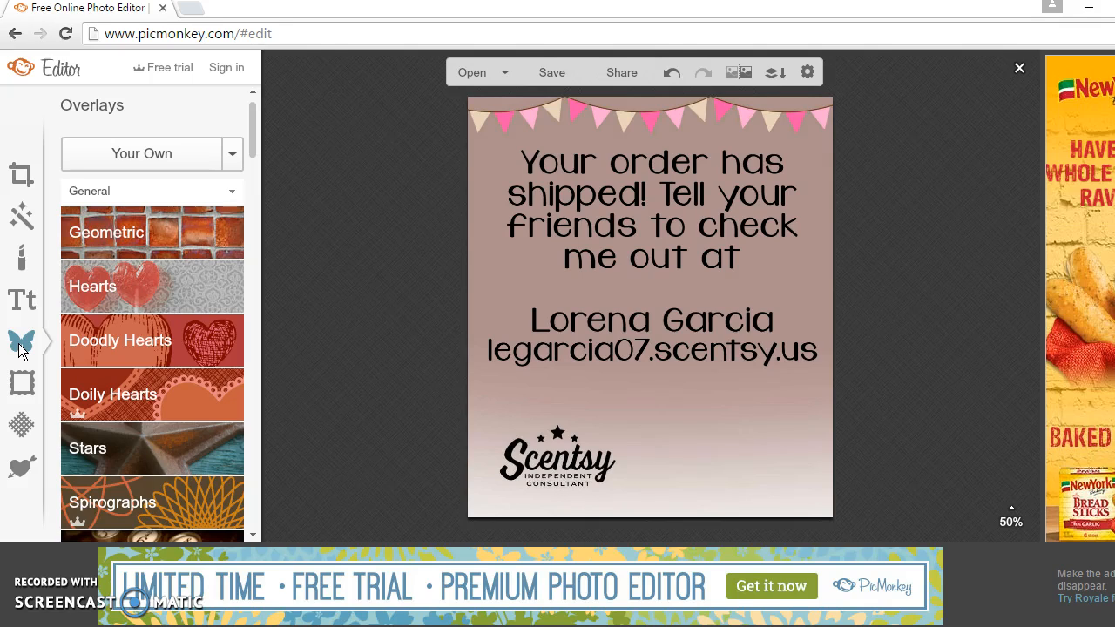
{"action": "left_click", "coordinate": [37, 229]}
{"action": "left_click", "coordinate": [139, 345]}
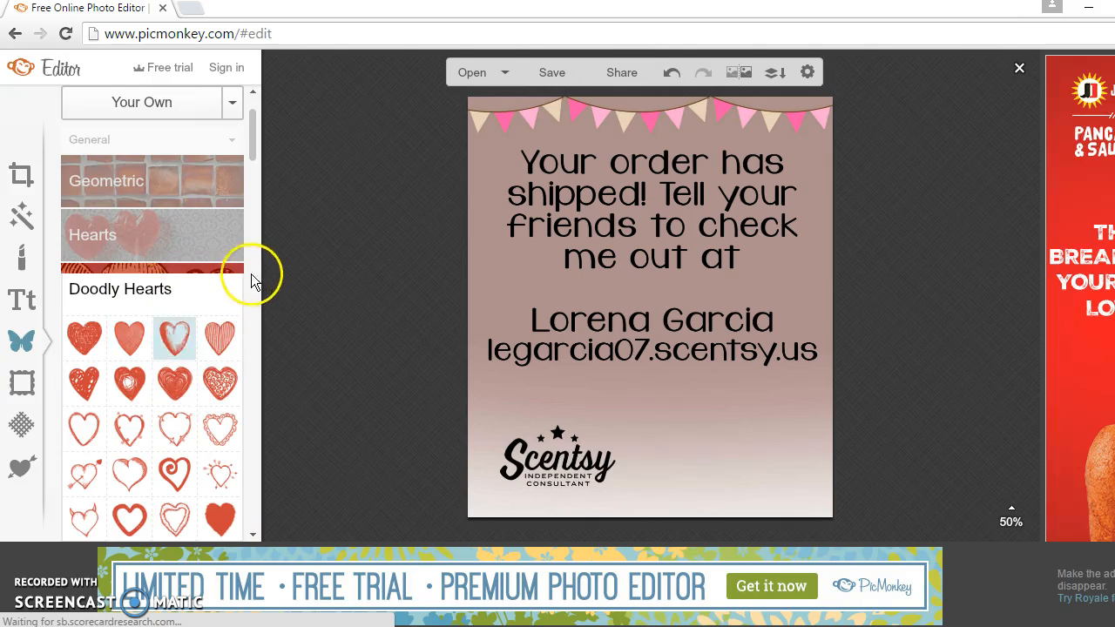
{"action": "left_click_drag", "start_coordinate": [249, 142], "coordinate": [254, 124]}
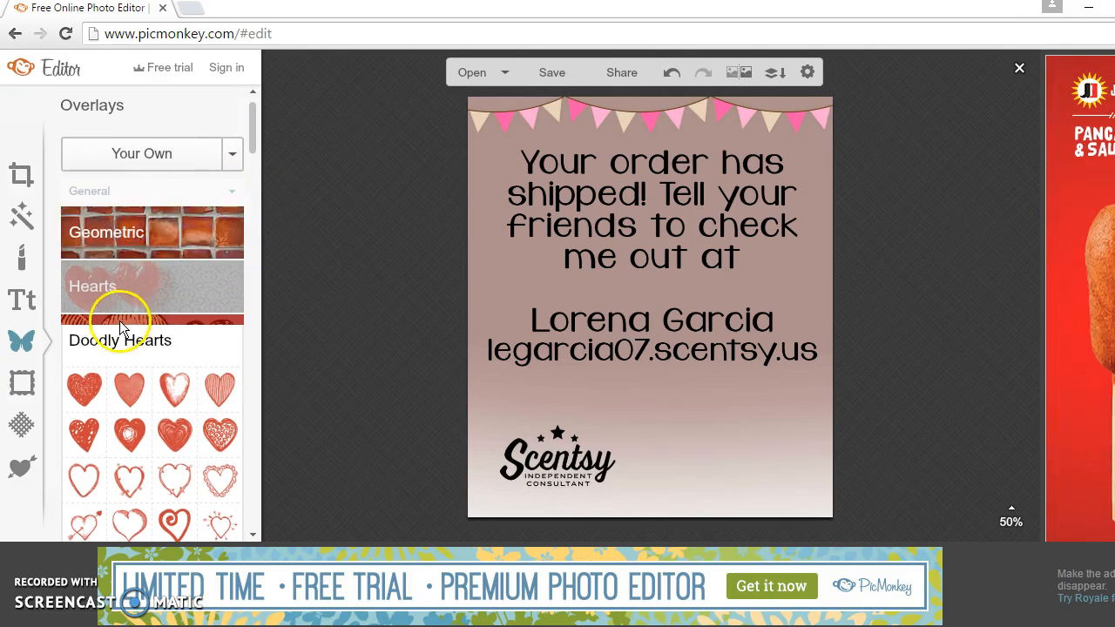
{"action": "left_click", "coordinate": [143, 157]}
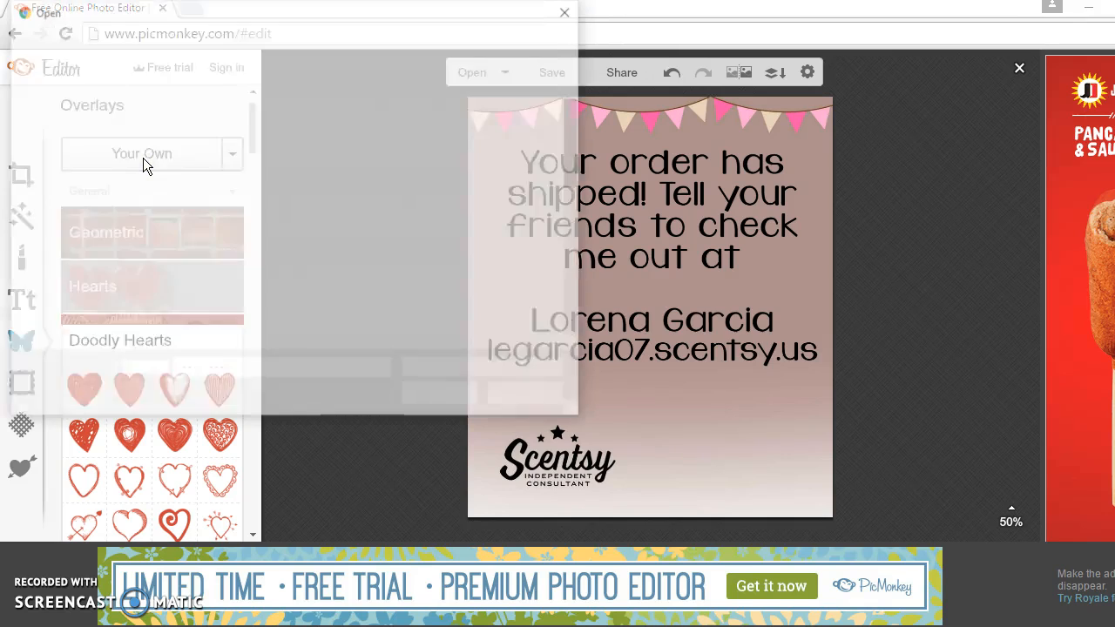
Step: Go to Scentsy > Logo > Old Logo and insert the purple-and-green Scentsy logo as an overlay
{"action": "left_click_drag", "start_coordinate": [575, 119], "coordinate": [575, 185]}
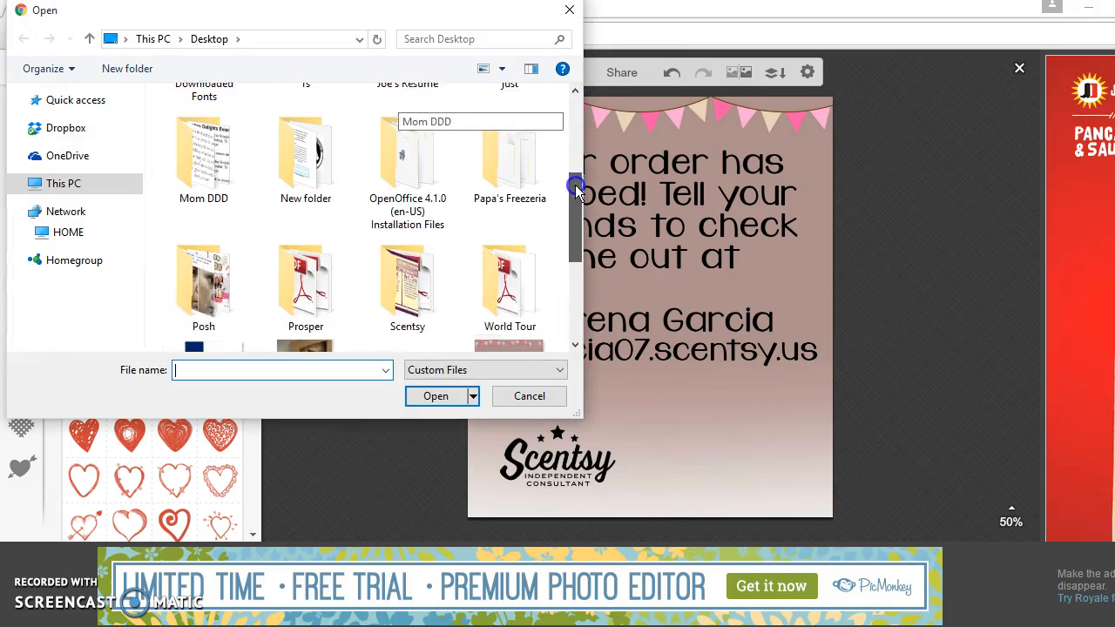
{"action": "double_click", "coordinate": [408, 242]}
{"action": "left_click_drag", "start_coordinate": [571, 100], "coordinate": [575, 113]}
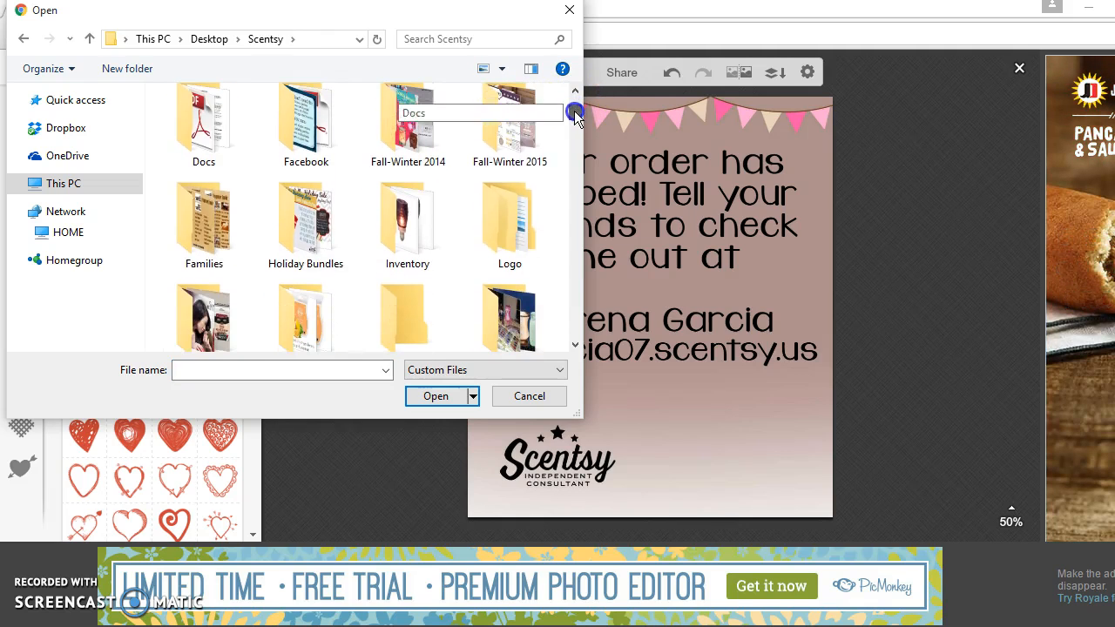
{"action": "double_click", "coordinate": [512, 213]}
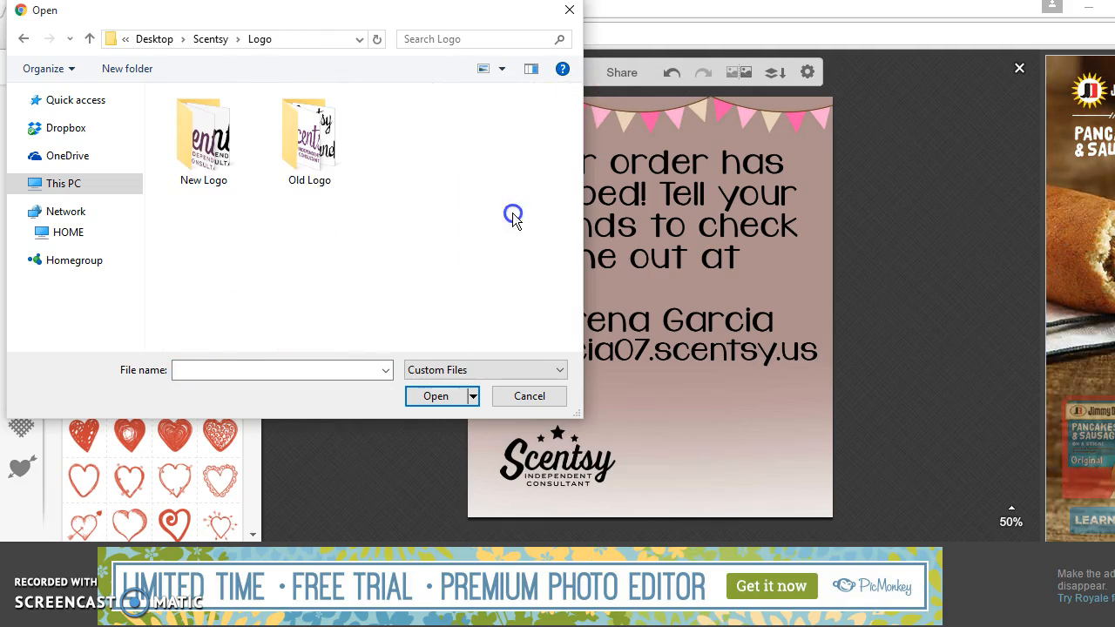
{"action": "double_click", "coordinate": [209, 167]}
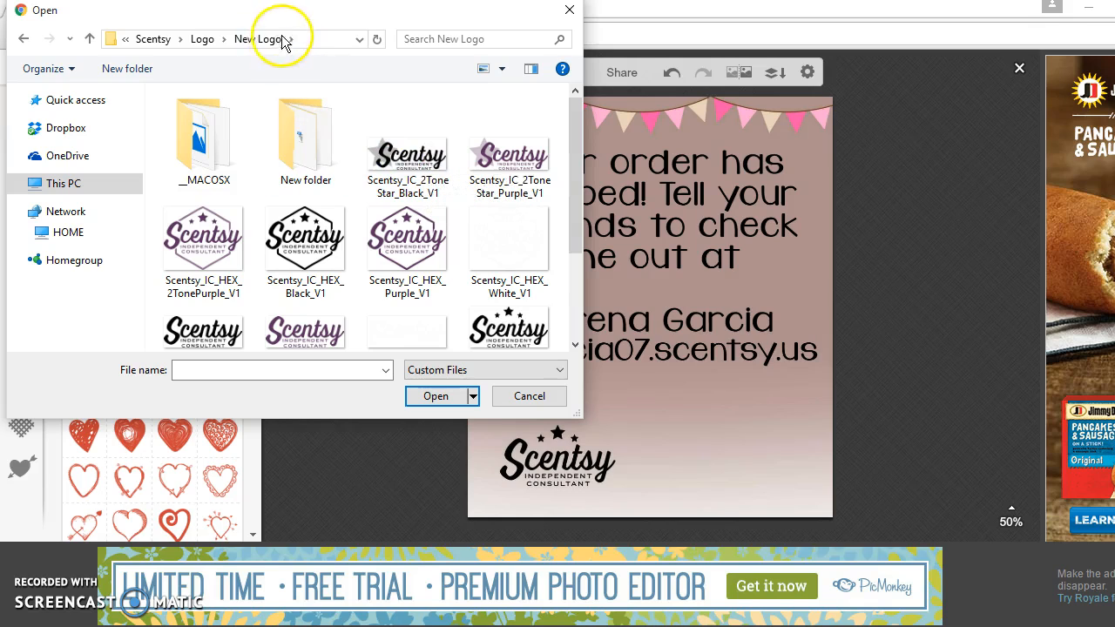
{"action": "left_click", "coordinate": [222, 38]}
{"action": "left_click", "coordinate": [224, 38]}
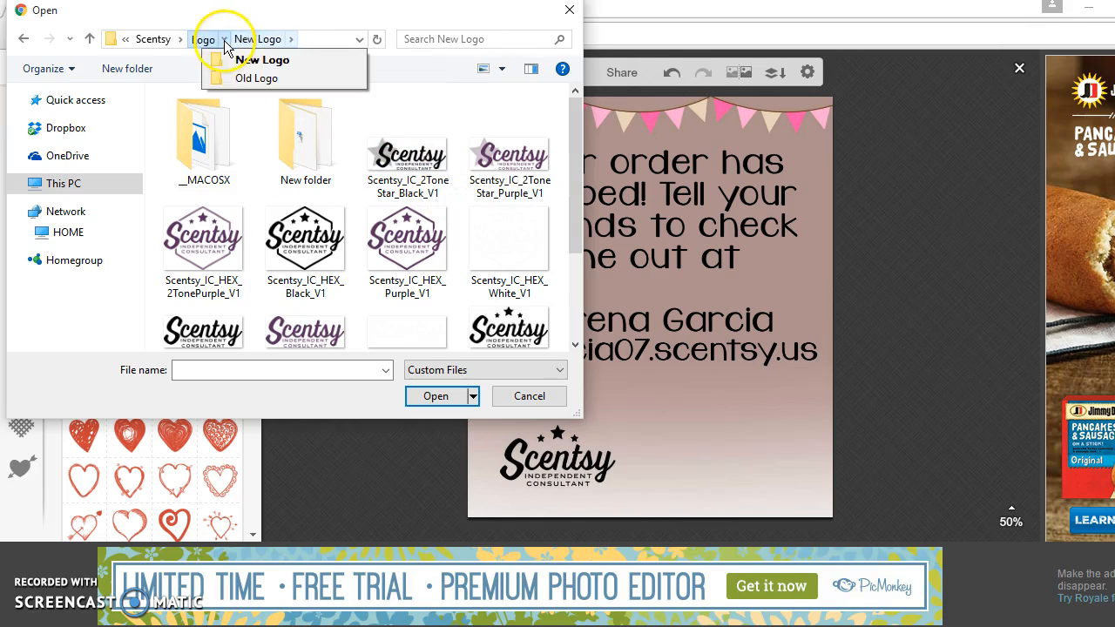
{"action": "left_click", "coordinate": [235, 75]}
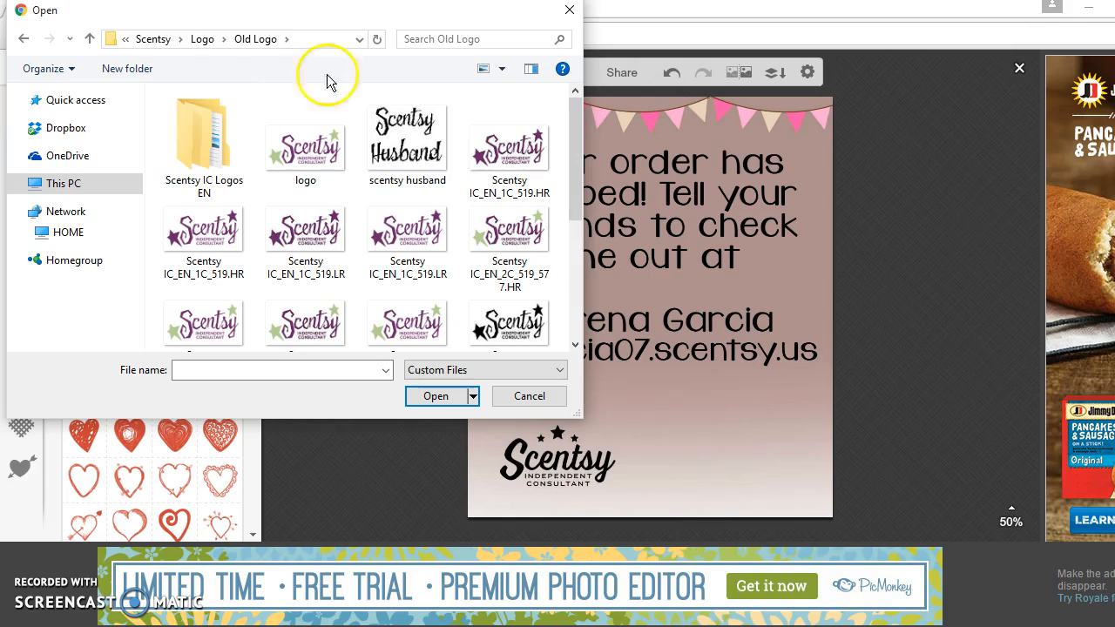
{"action": "left_click_drag", "start_coordinate": [572, 125], "coordinate": [570, 162]}
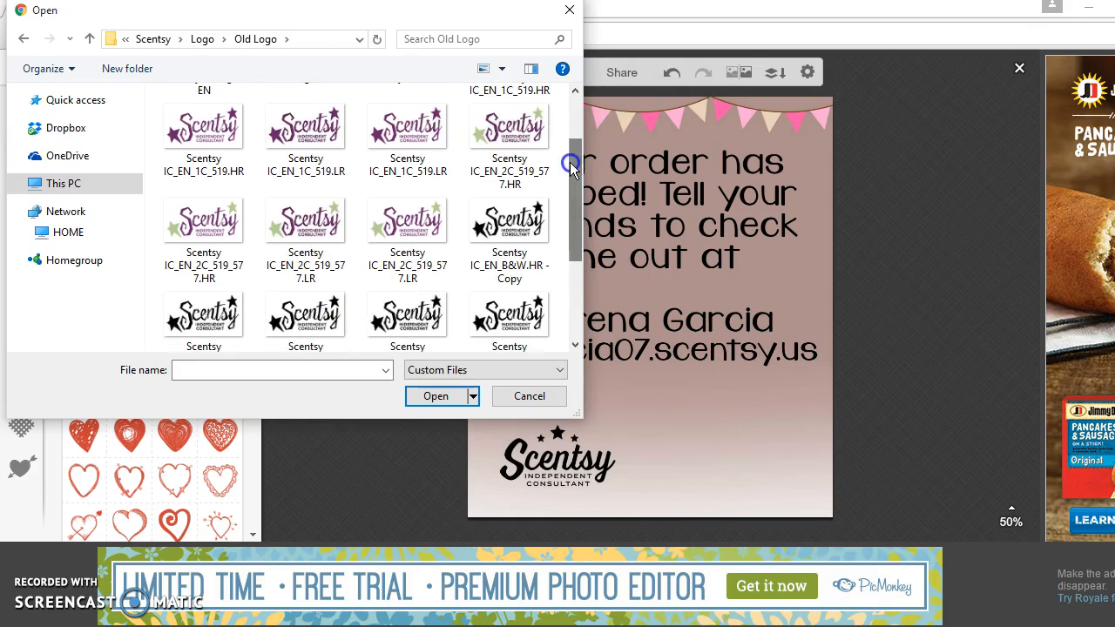
{"action": "left_click", "coordinate": [524, 147]}
{"action": "left_click", "coordinate": [430, 401]}
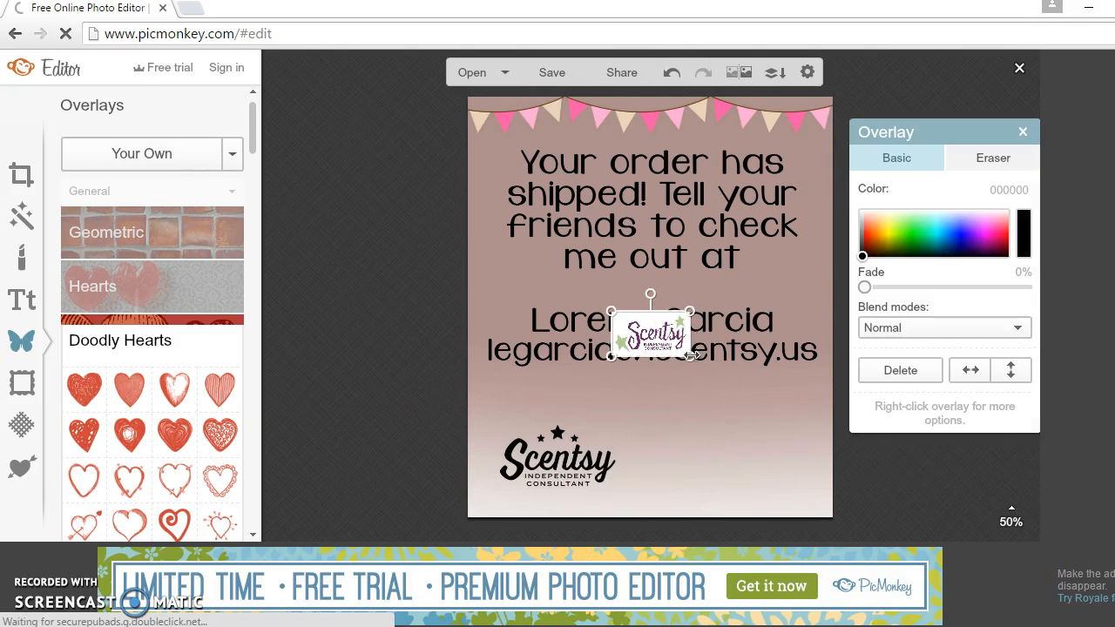
Step: Resize the purple-and-green logo and place it beside the black Scentsy logo at the bottom right
{"action": "left_click_drag", "start_coordinate": [689, 357], "coordinate": [735, 440]}
{"action": "left_click_drag", "start_coordinate": [652, 397], "coordinate": [644, 390]}
{"action": "left_click", "coordinate": [619, 393]}
{"action": "left_click_drag", "start_coordinate": [731, 446], "coordinate": [742, 444]}
{"action": "left_click", "coordinate": [645, 421]}
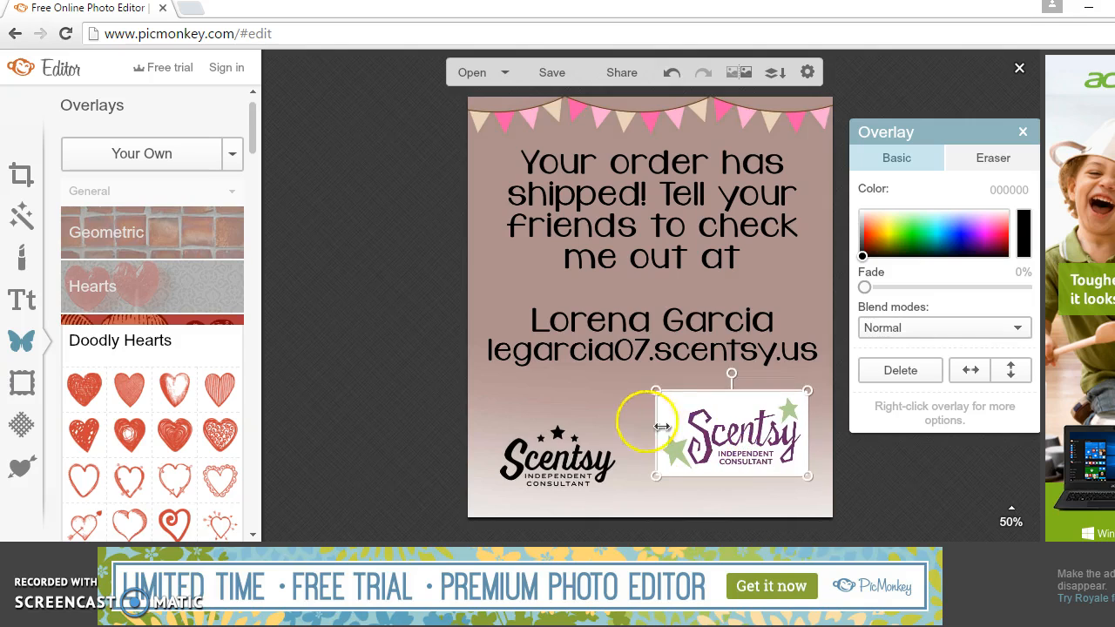
{"action": "left_click", "coordinate": [717, 396]}
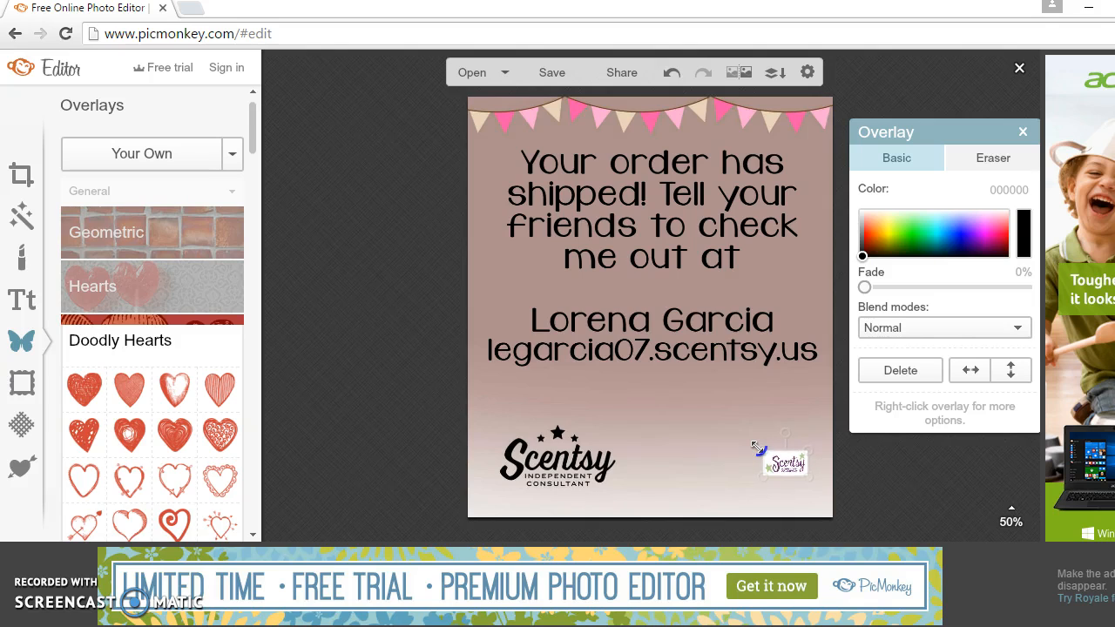
{"action": "left_click_drag", "start_coordinate": [583, 299], "coordinate": [549, 279]}
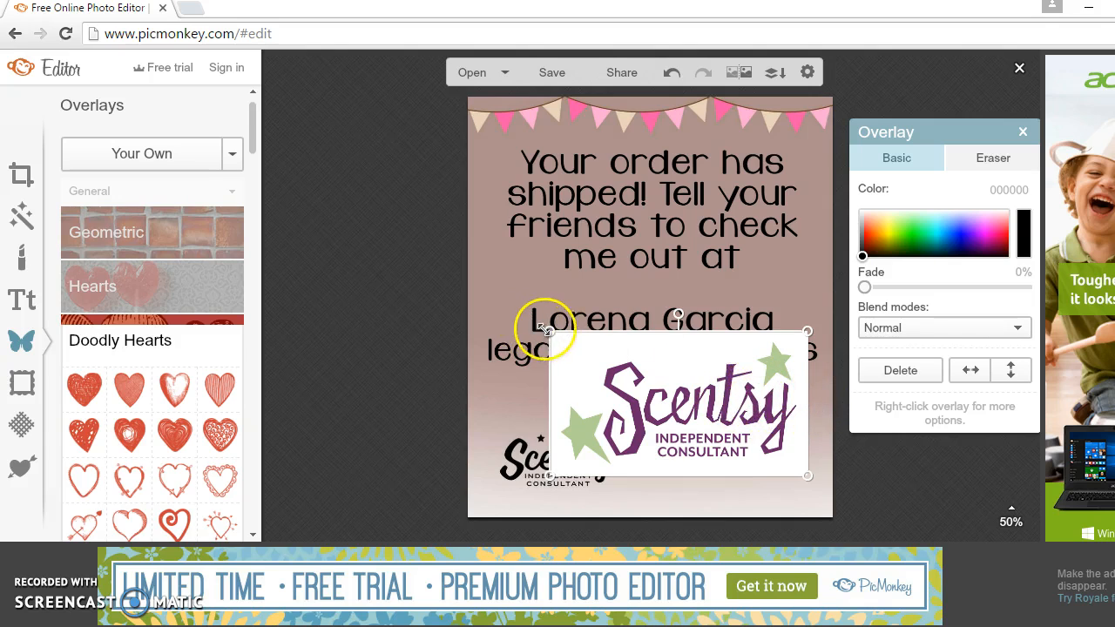
{"action": "left_click_drag", "start_coordinate": [547, 328], "coordinate": [632, 379]}
{"action": "left_click_drag", "start_coordinate": [752, 438], "coordinate": [753, 440]}
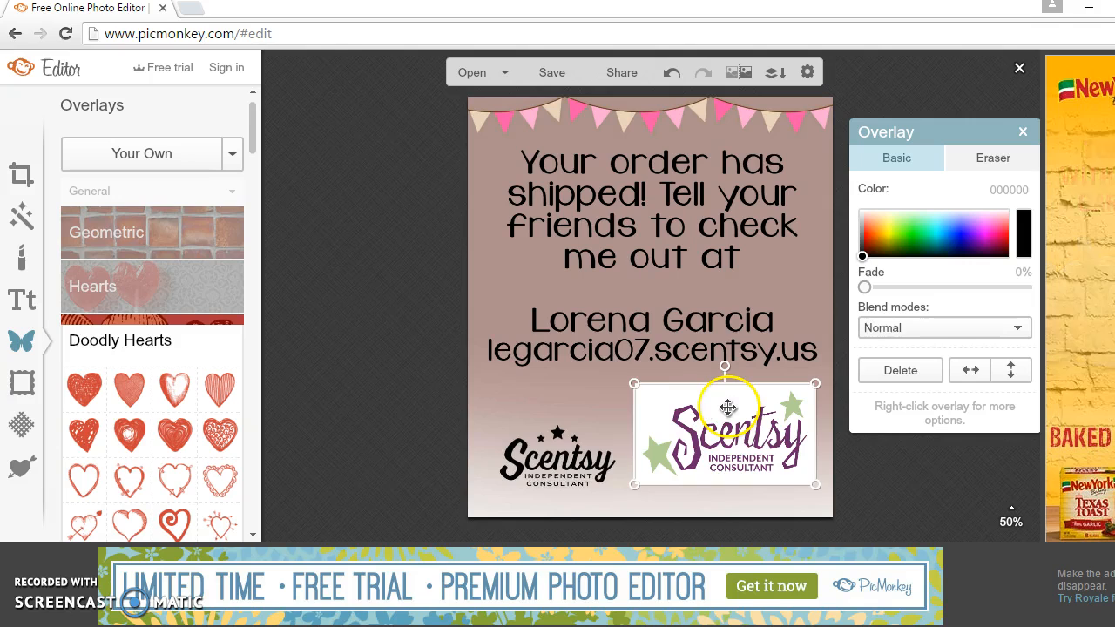
{"action": "left_click", "coordinate": [503, 376]}
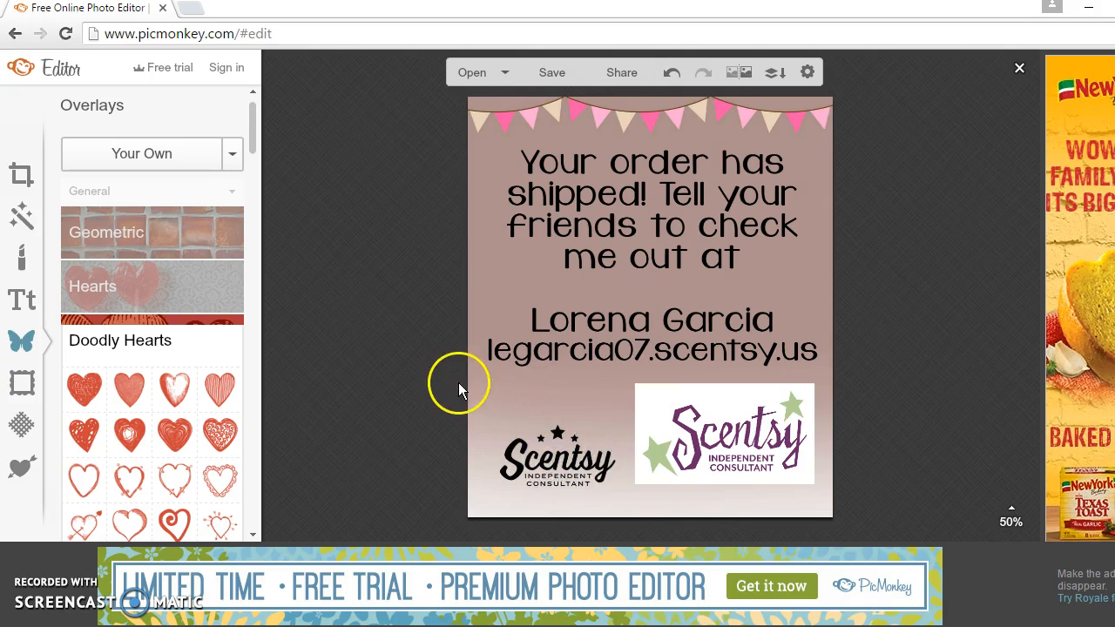
Step: Add the Scentsy IC_EN_2C_519_577.LR logo file as a second overlay
{"action": "left_click", "coordinate": [158, 143]}
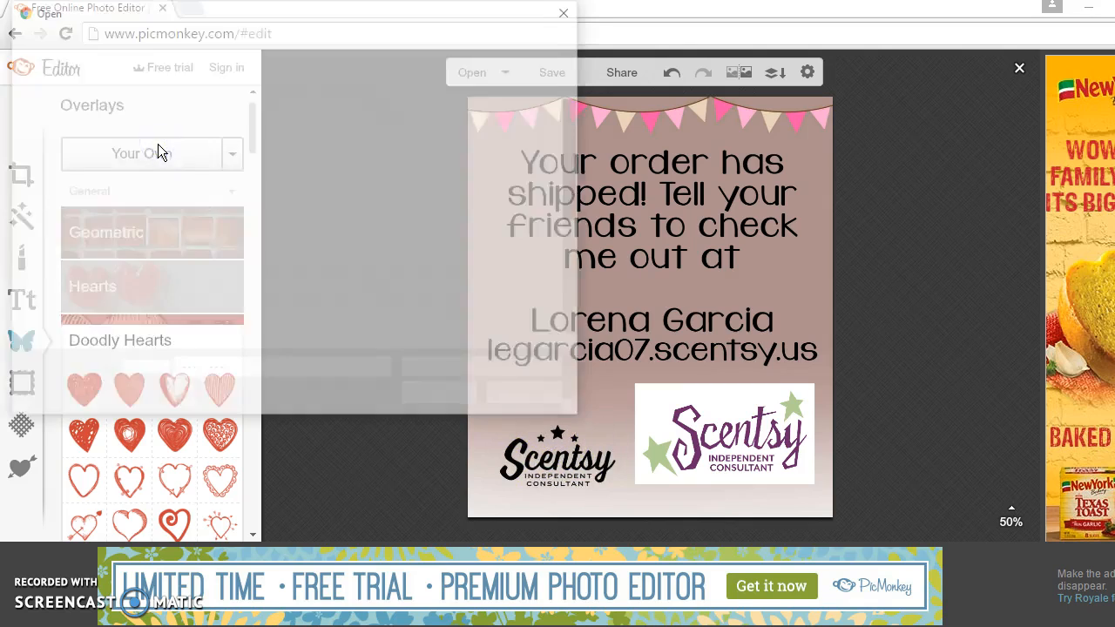
{"action": "left_click_drag", "start_coordinate": [567, 169], "coordinate": [567, 186]}
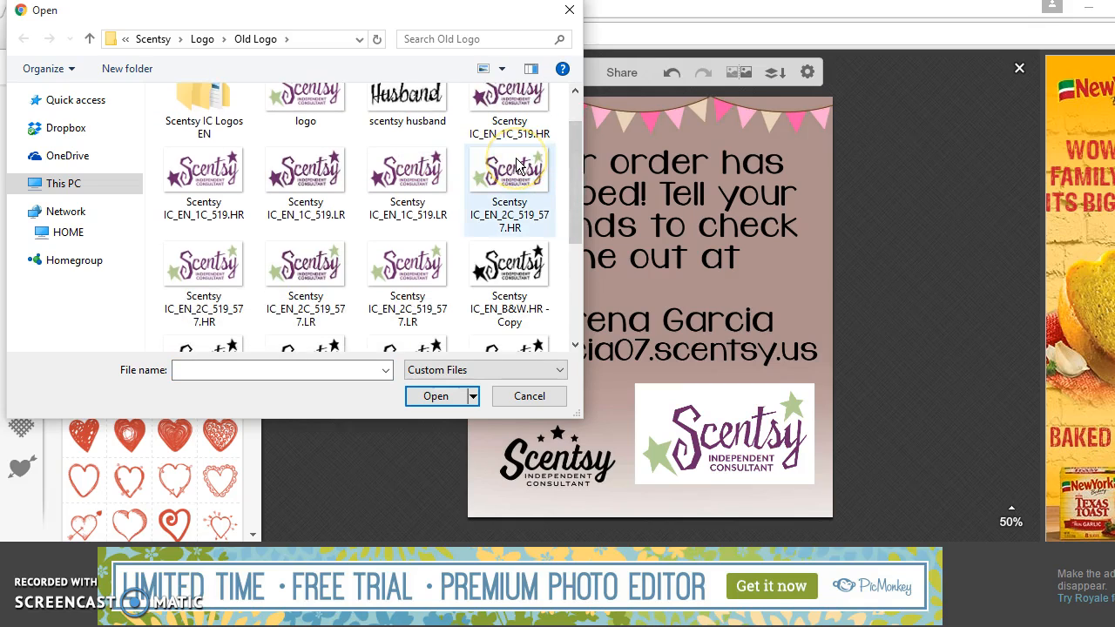
{"action": "double_click", "coordinate": [377, 260]}
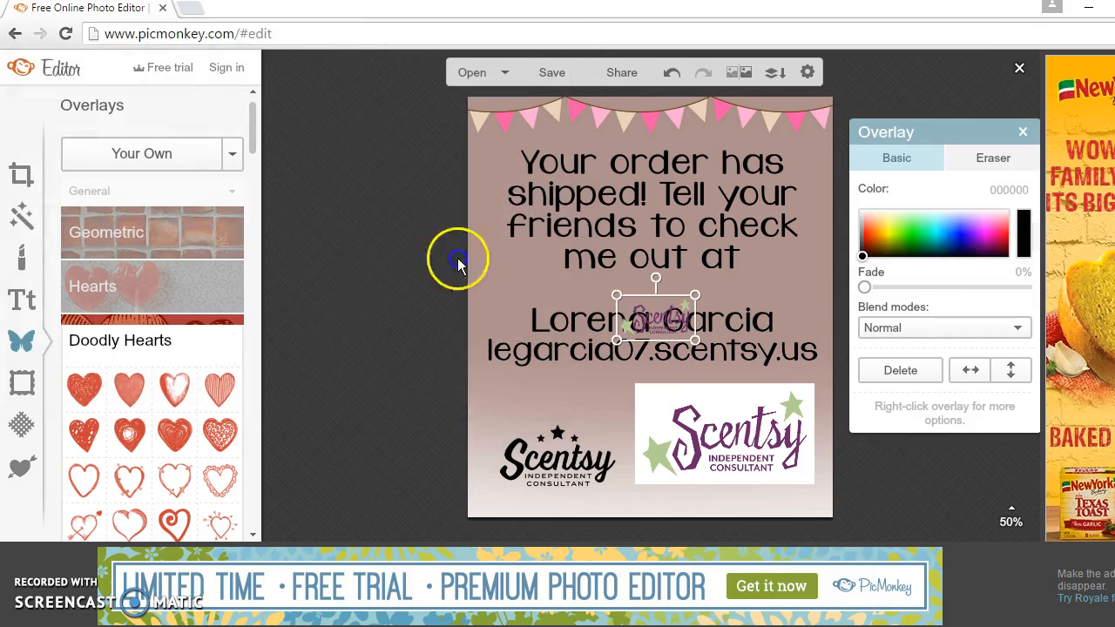
Step: Enlarge the second purple logo and position it just above the black Scentsy logo at lower left
{"action": "left_click_drag", "start_coordinate": [616, 293], "coordinate": [527, 251]}
{"action": "left_click_drag", "start_coordinate": [638, 314], "coordinate": [594, 403]}
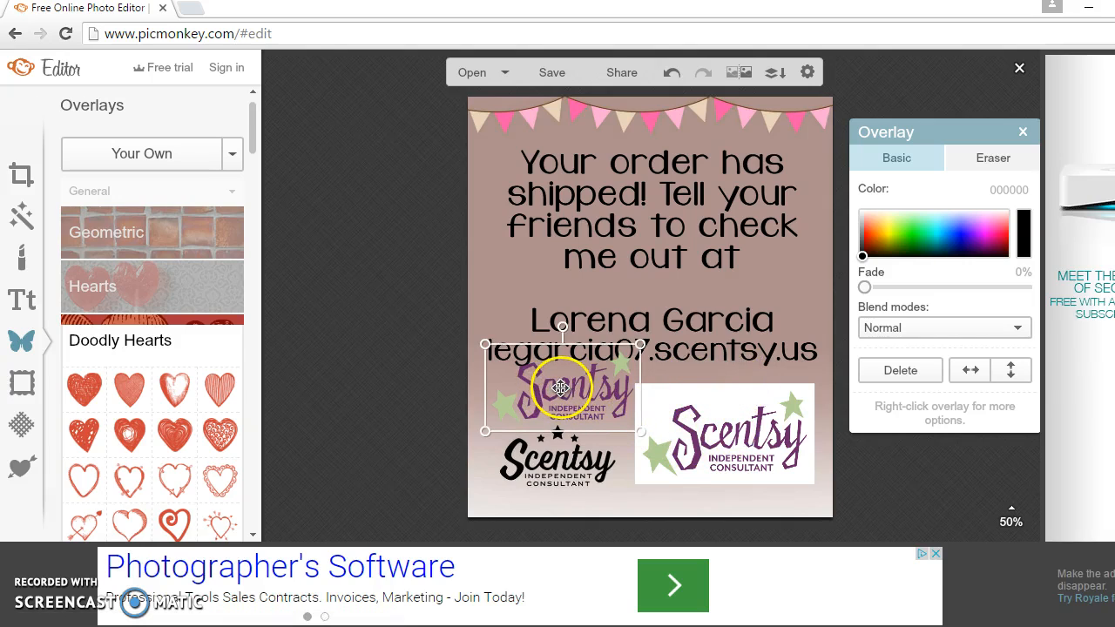
{"action": "left_click_drag", "start_coordinate": [560, 387], "coordinate": [544, 394]}
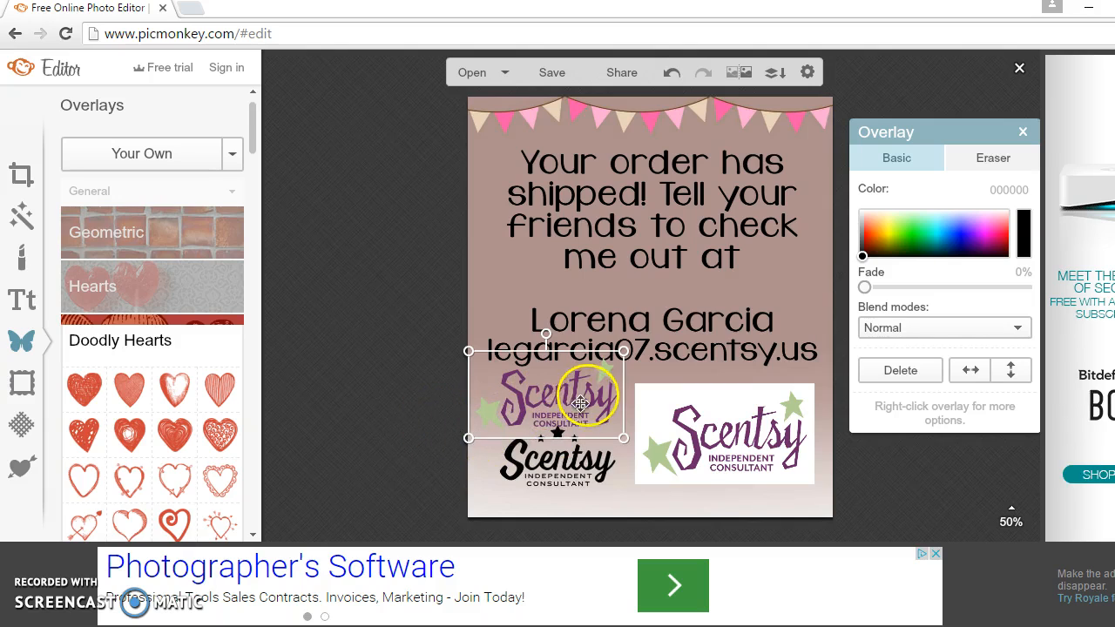
{"action": "mouse_move", "coordinate": [574, 395]}
{"action": "left_mouse_down"}
{"action": "mouse_move", "coordinate": [572, 453]}
{"action": "mouse_move", "coordinate": [576, 395]}
{"action": "left_mouse_up"}
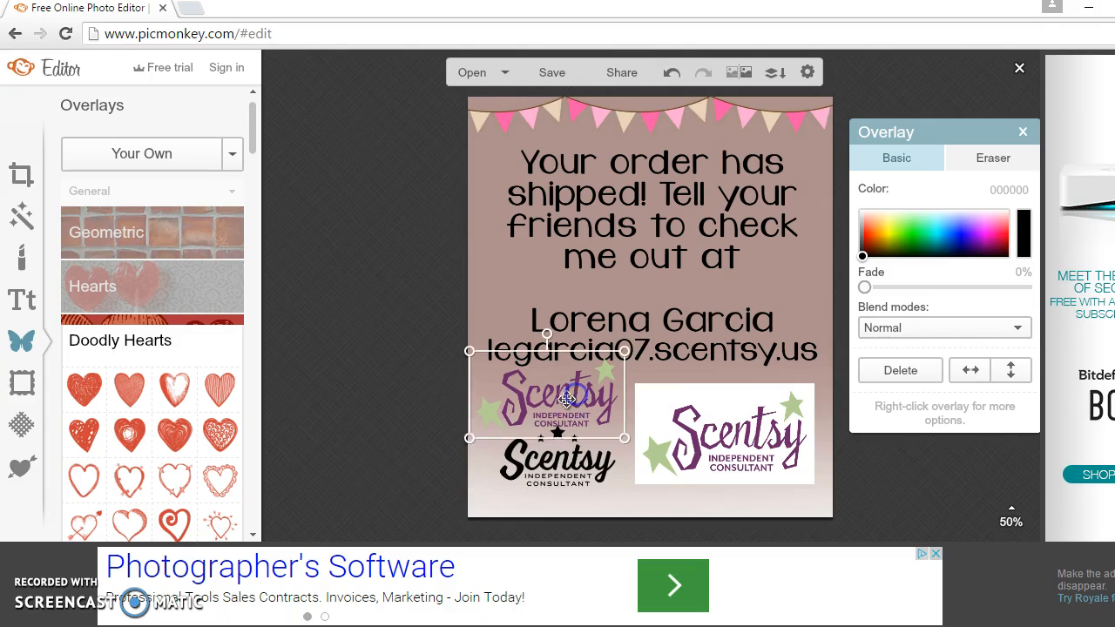
{"action": "left_click", "coordinate": [432, 419]}
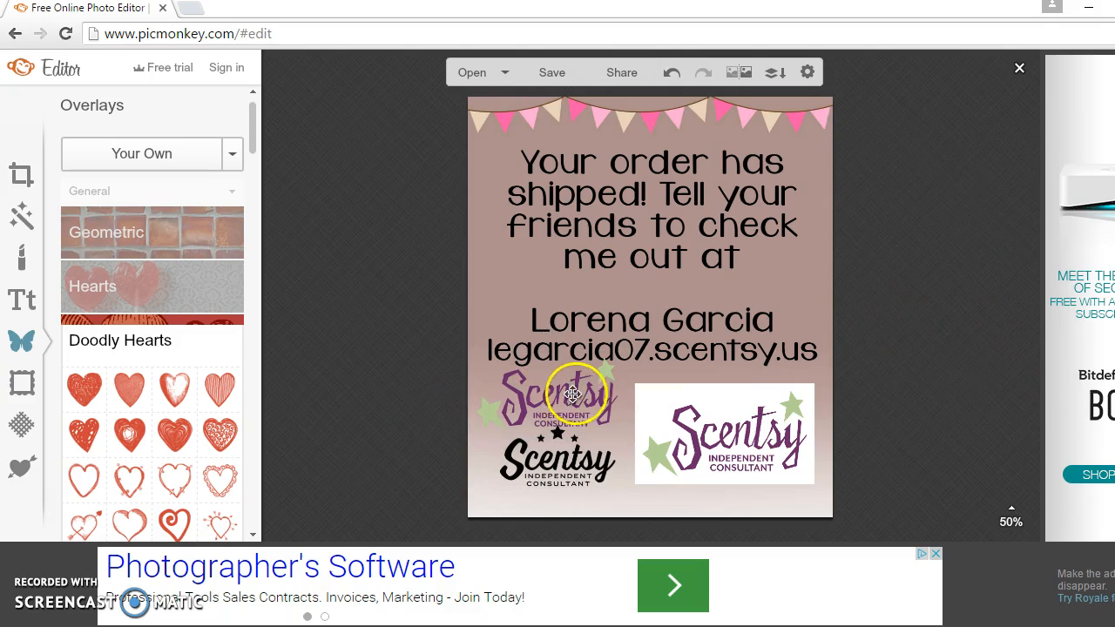
{"action": "left_click", "coordinate": [712, 435]}
{"action": "left_click", "coordinate": [566, 391]}
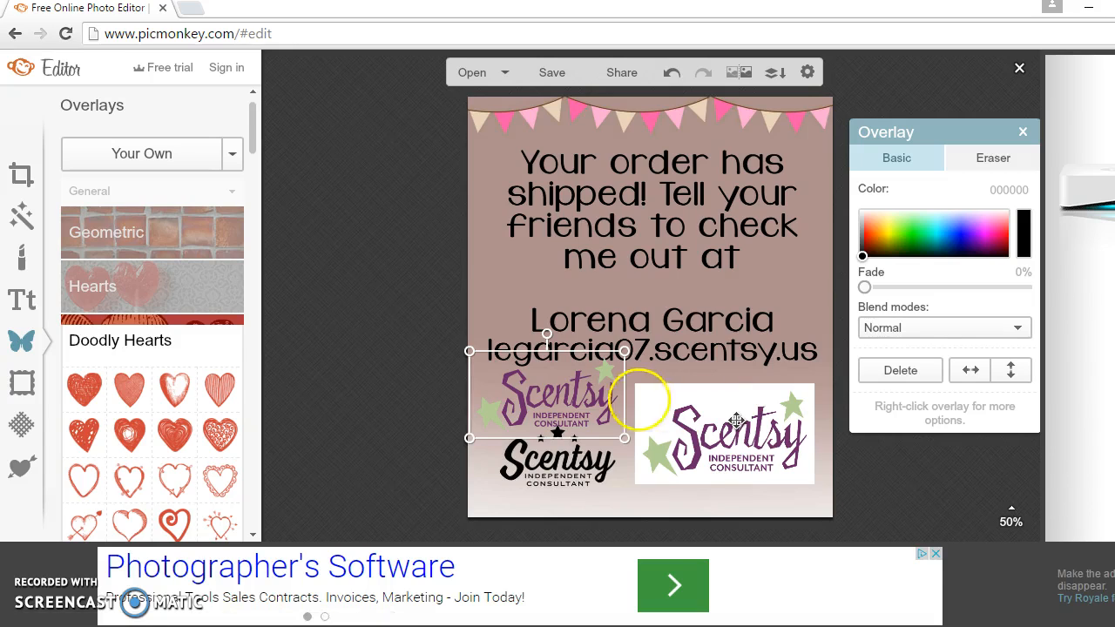
{"action": "left_click", "coordinate": [556, 382]}
{"action": "left_click", "coordinate": [448, 349]}
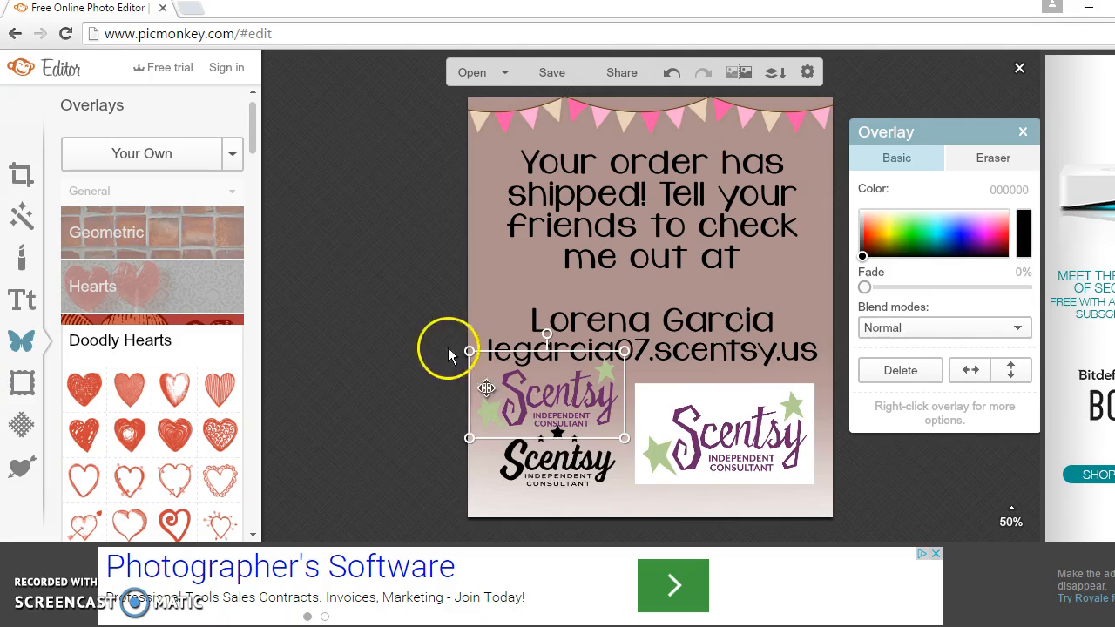
{"action": "left_click", "coordinate": [140, 154]}
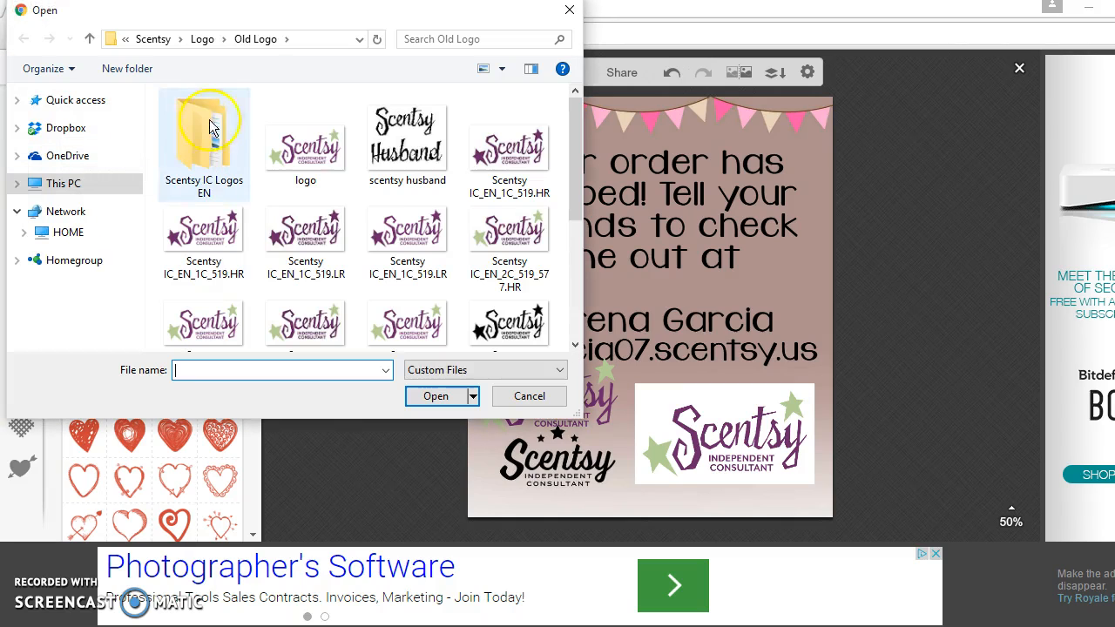
Step: Add Scentsy_IC_NoStar_White_V1 from the New Logo folder to the flyer as an overlay
{"action": "left_click", "coordinate": [204, 39]}
{"action": "double_click", "coordinate": [209, 148]}
{"action": "left_click", "coordinate": [427, 155]}
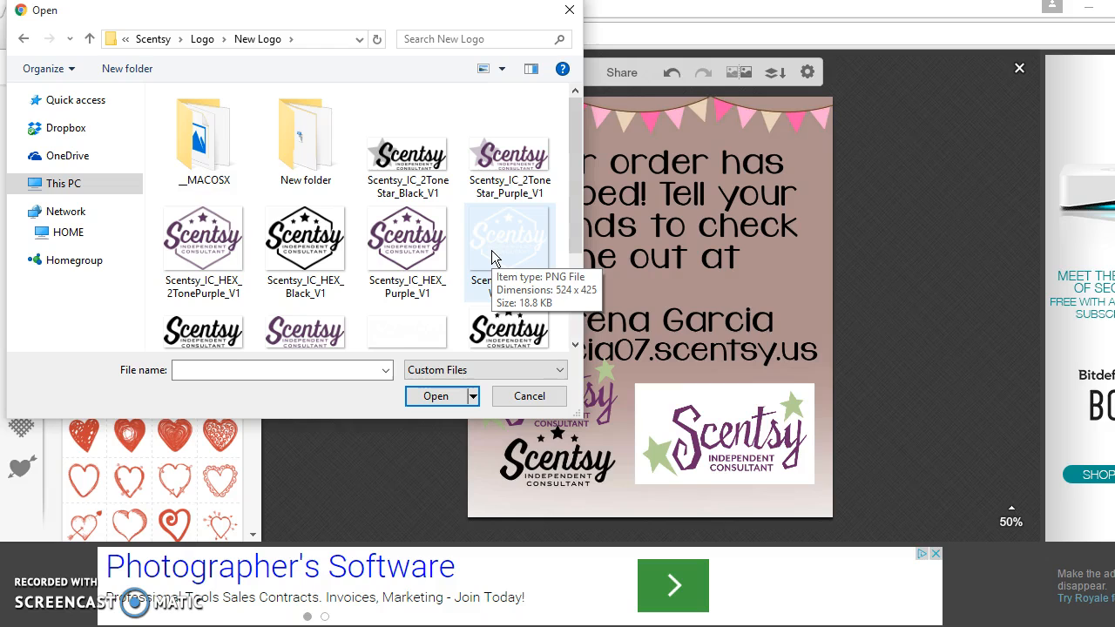
{"action": "double_click", "coordinate": [397, 326]}
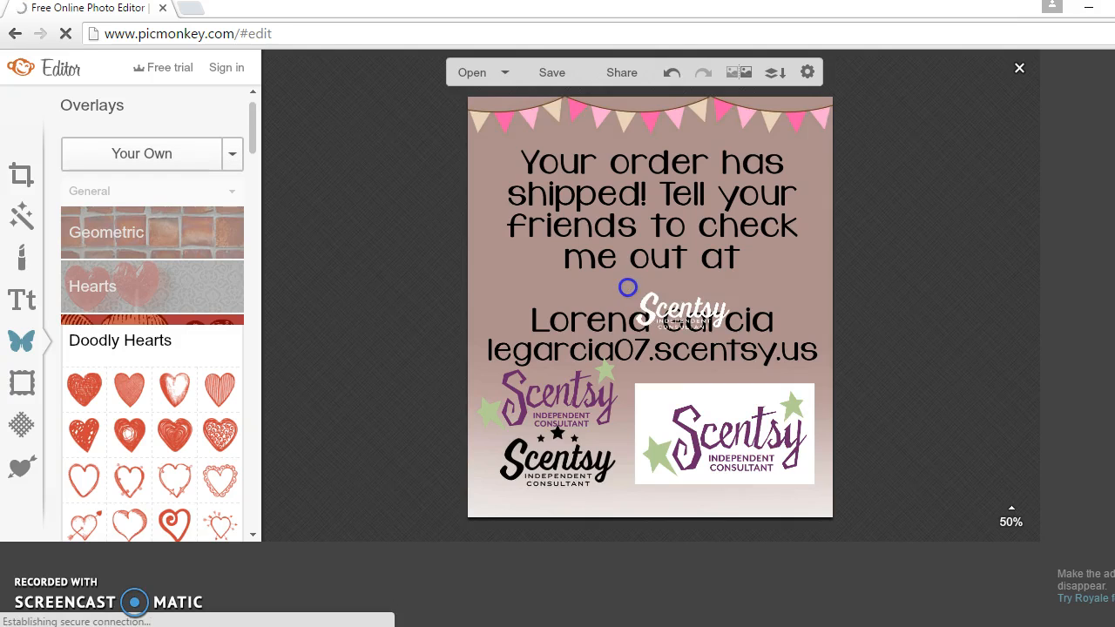
Step: Move the white Scentsy logo up between the shipping message and the name line
{"action": "left_click_drag", "start_coordinate": [673, 305], "coordinate": [636, 285]}
{"action": "left_click", "coordinate": [679, 281]}
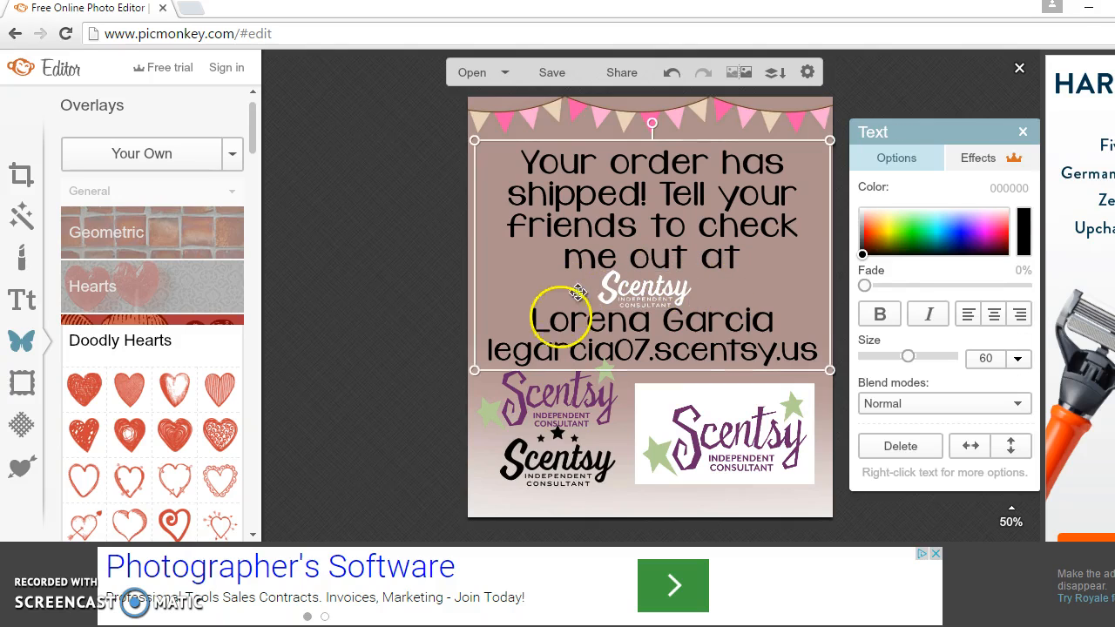
{"action": "left_click", "coordinate": [633, 517]}
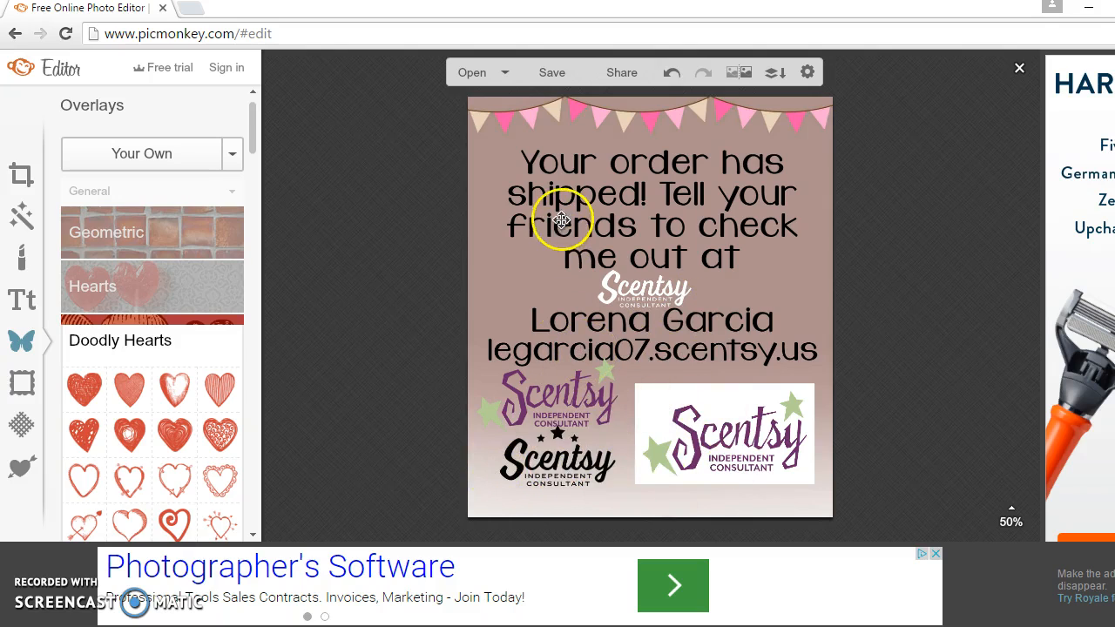
Step: Preview the save options for 'background' .jpg at 833 x 960, then cancel back to editing
{"action": "left_click", "coordinate": [561, 76]}
{"action": "left_click", "coordinate": [562, 78]}
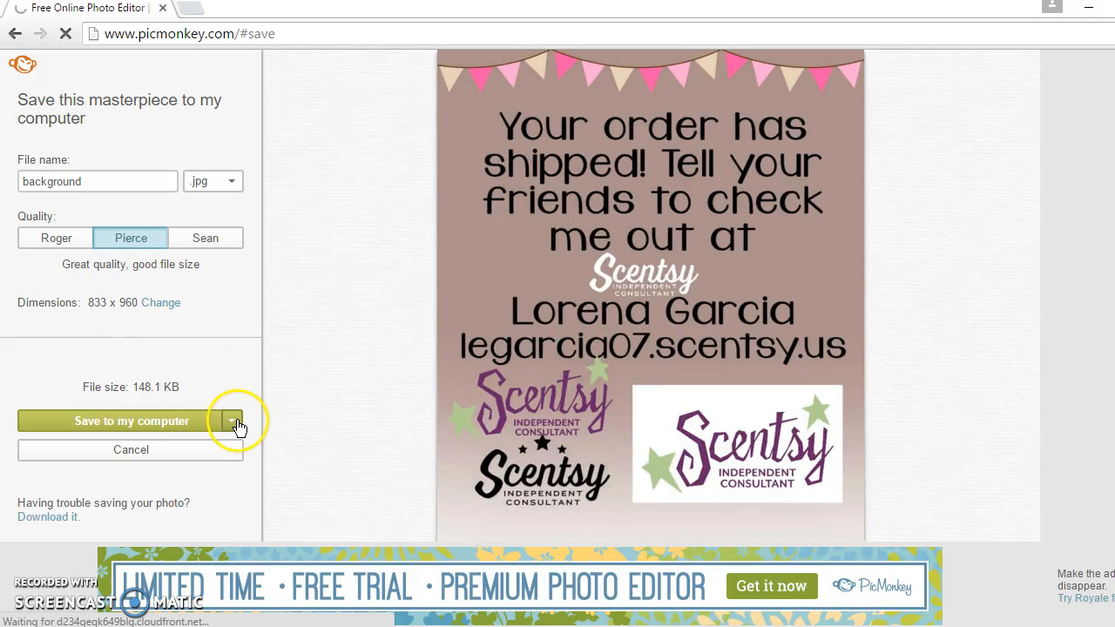
{"action": "left_click", "coordinate": [189, 459]}
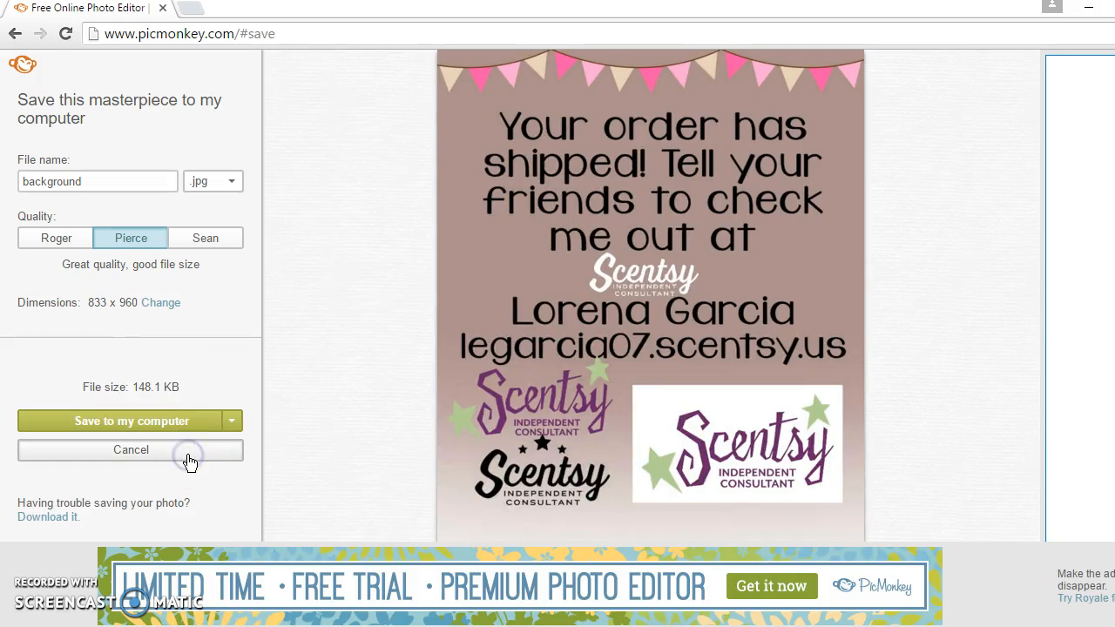